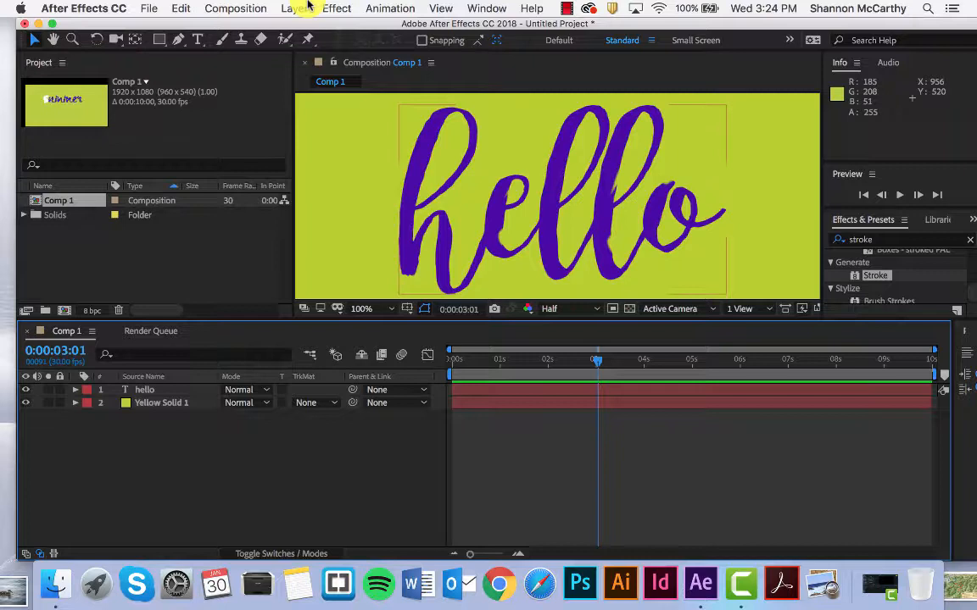
Delete the existing "hello" text layer from Comp 1.
click(140, 391)
key(Delete)
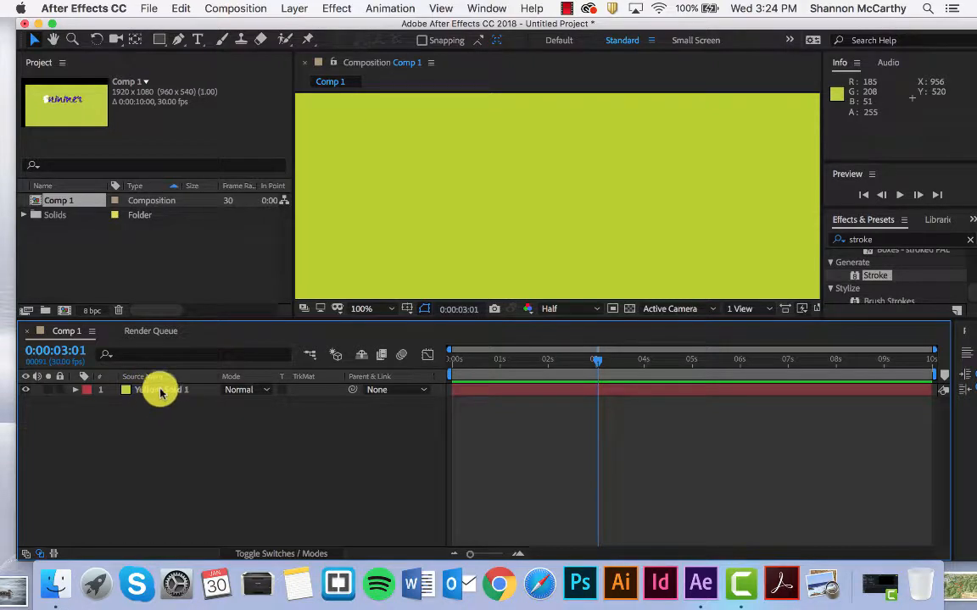
click(209, 8)
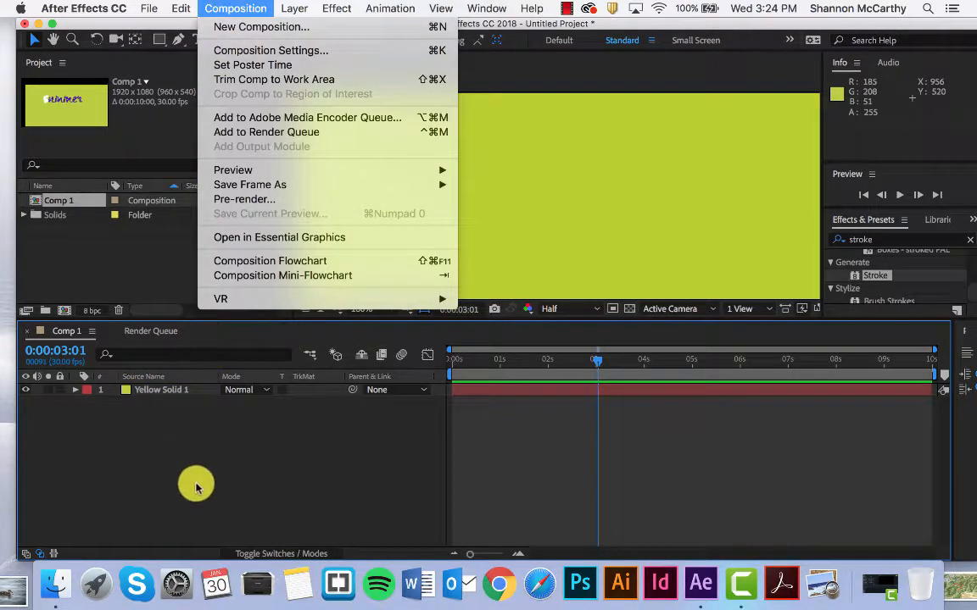
click(183, 436)
click(168, 392)
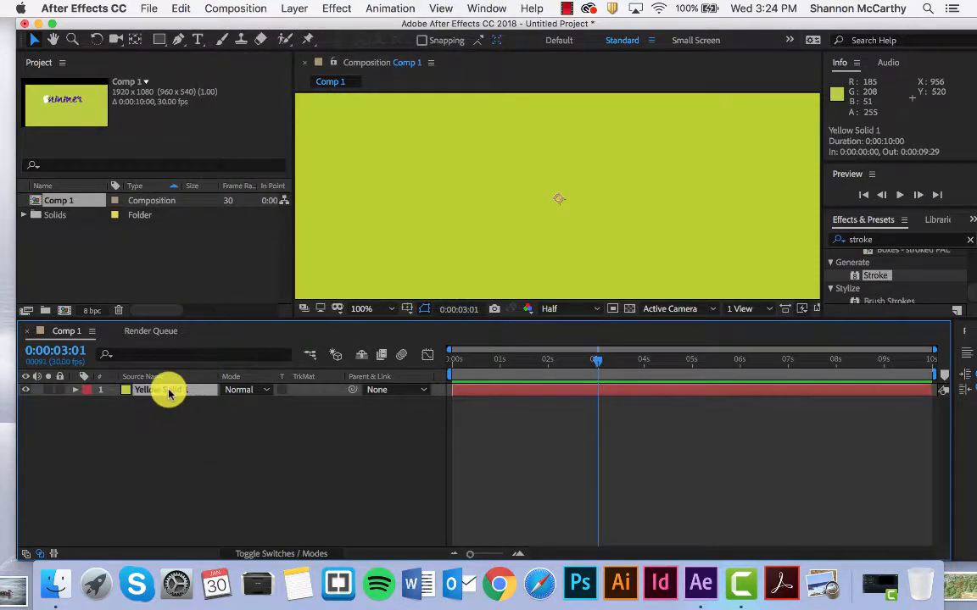
right_click(168, 392)
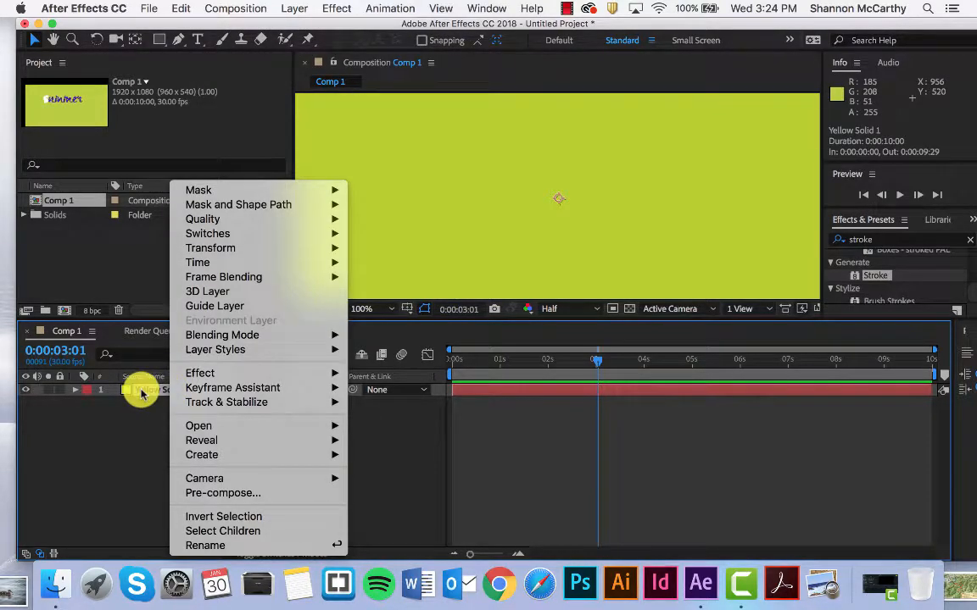
click(134, 425)
Add a 1920 x 1080 px cyan solid with colour 33BCD0, and delete the Yellow Solid 1 layer.
right_click(136, 424)
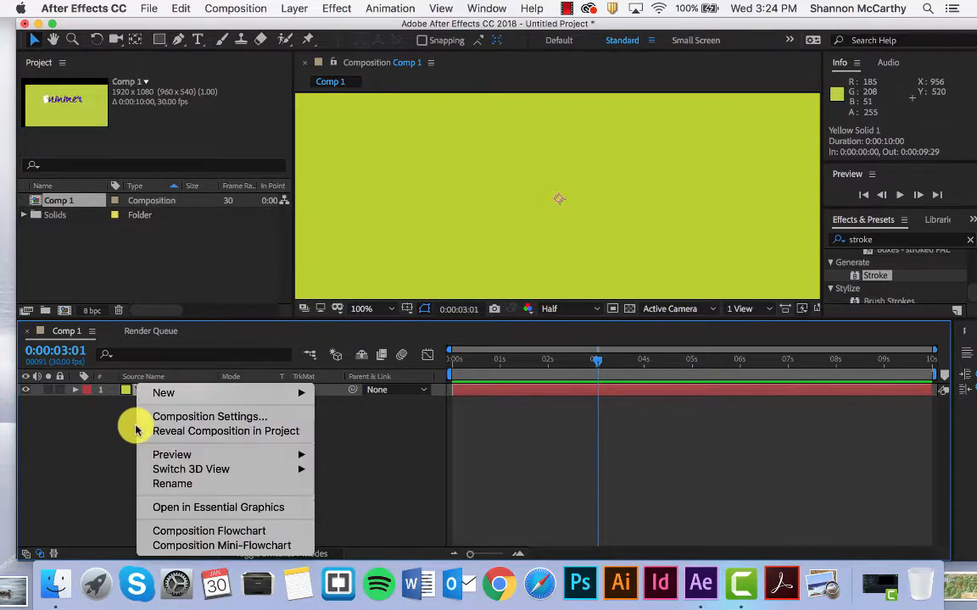
mouse_move(211, 395)
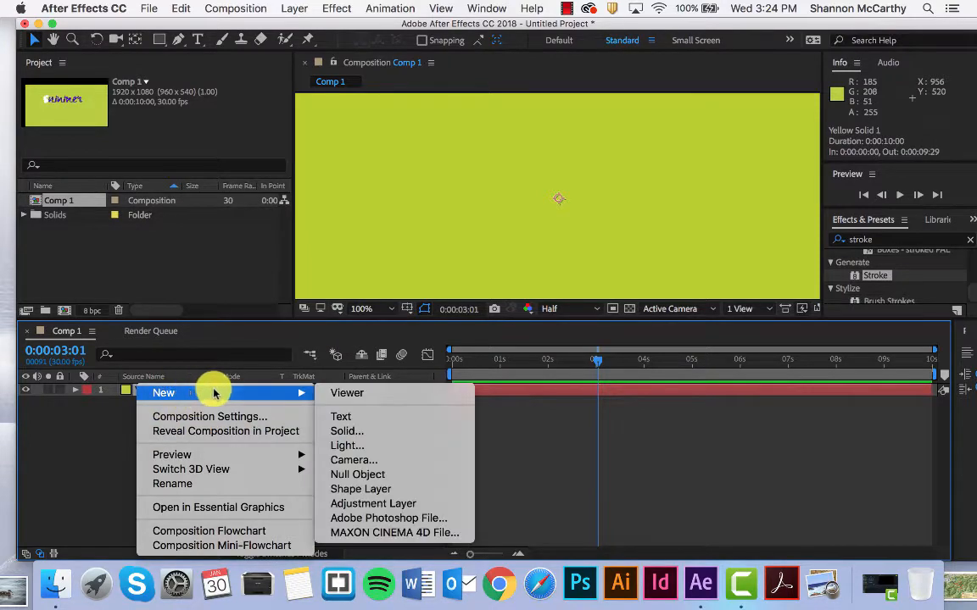
click(355, 433)
click(694, 376)
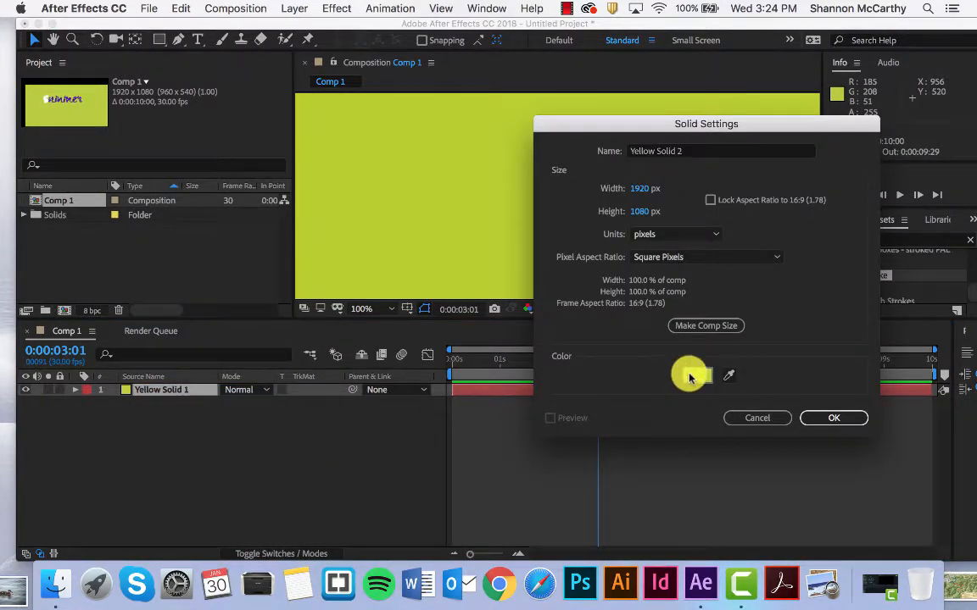
click(534, 424)
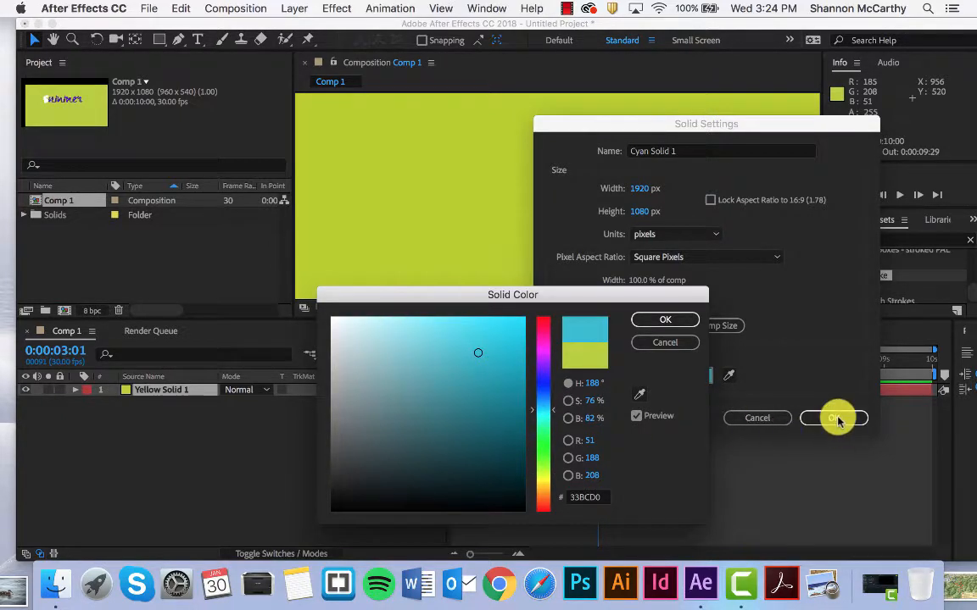
click(533, 412)
click(666, 319)
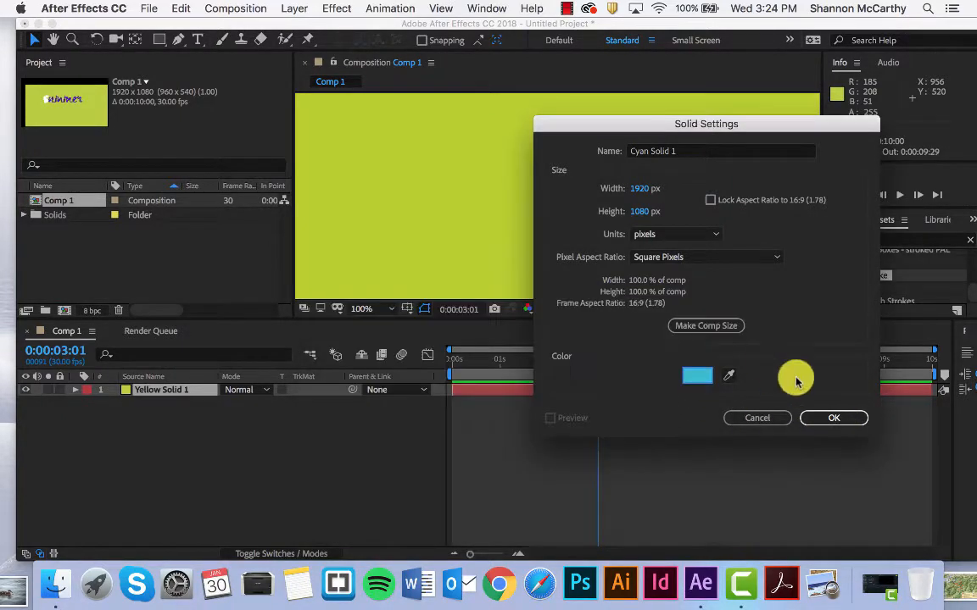
click(827, 417)
click(188, 403)
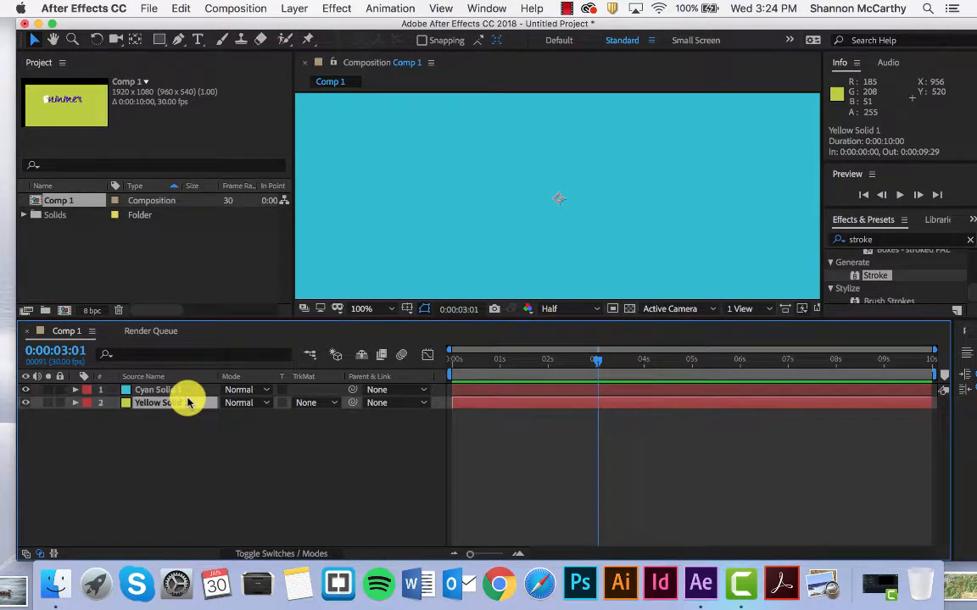
key(Delete)
Create a new text layer reading "hello" above the cyan solid.
right_click(168, 400)
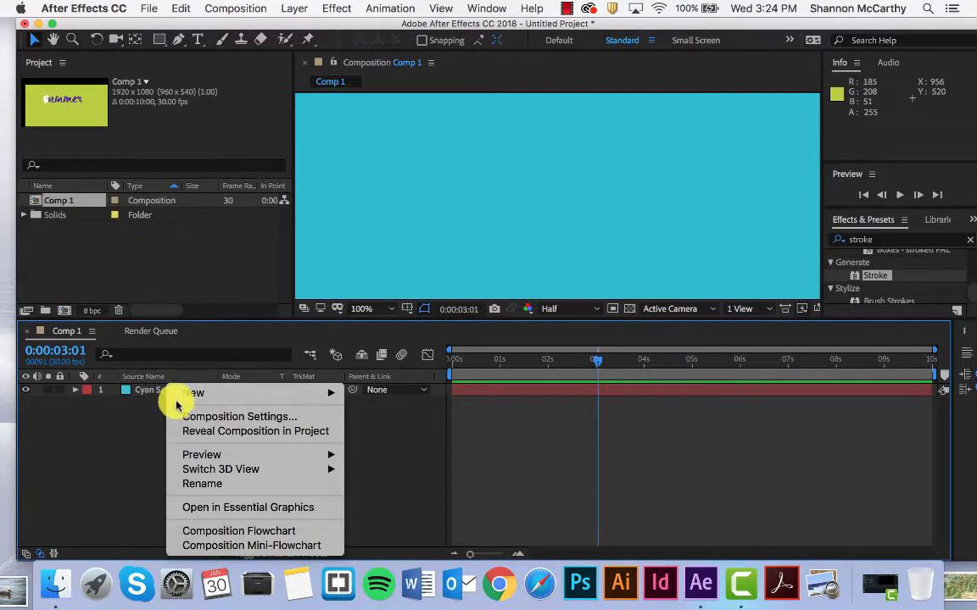
mouse_move(192, 391)
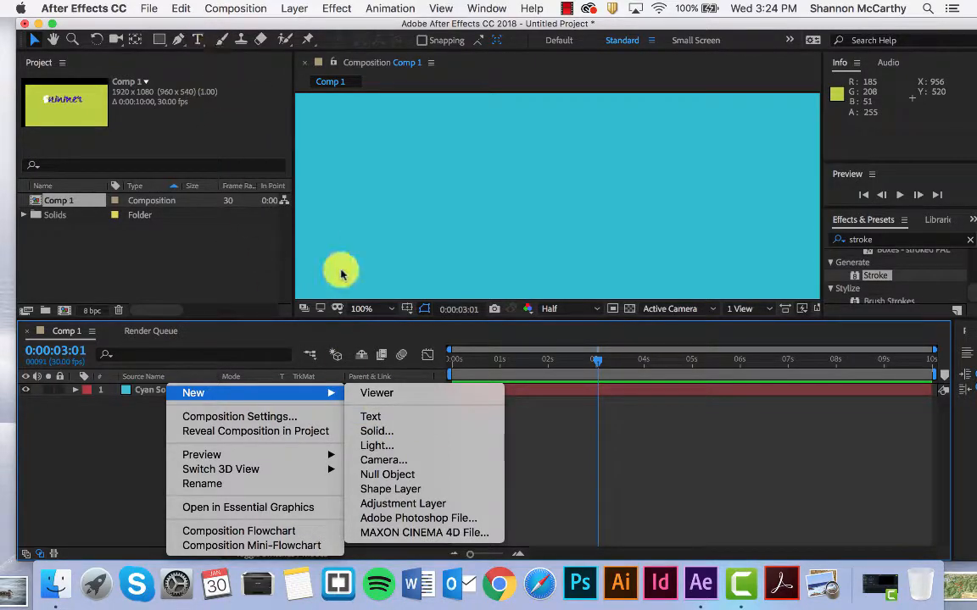
click(411, 420)
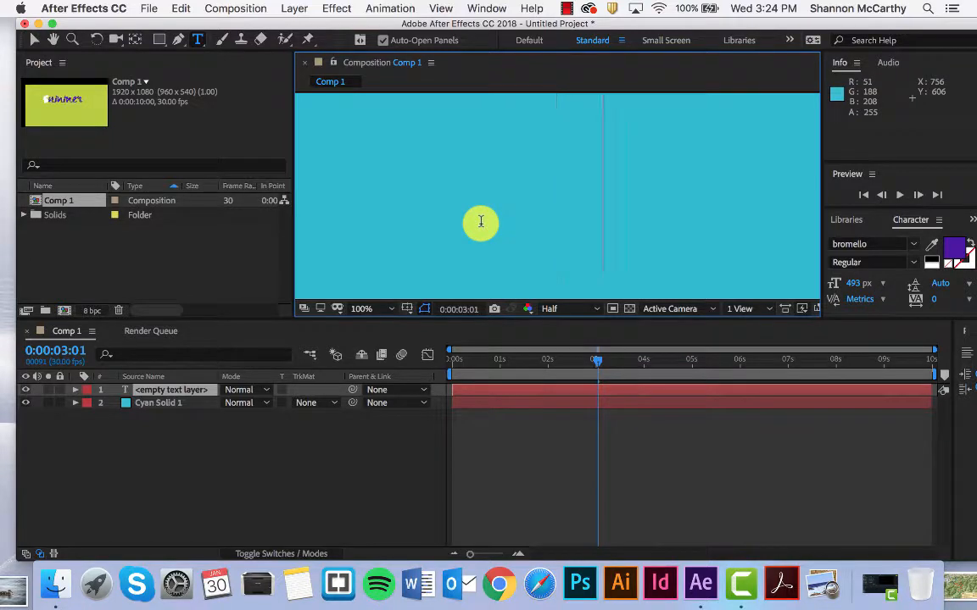
text(hello)
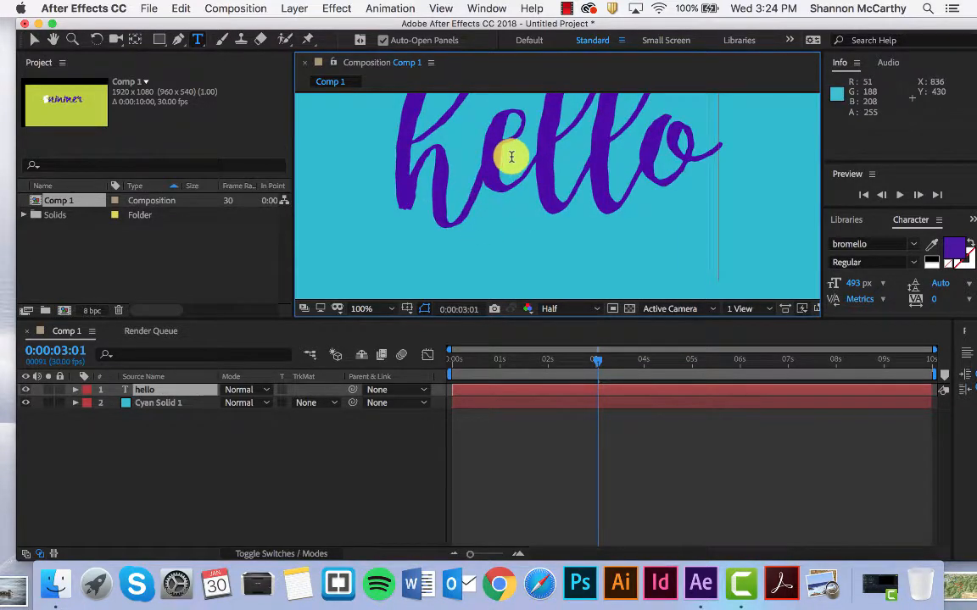
Recolour the whole "hello" text to blue, RGB 10, 57, 163, and fit the composition in the viewer.
double_click(511, 156)
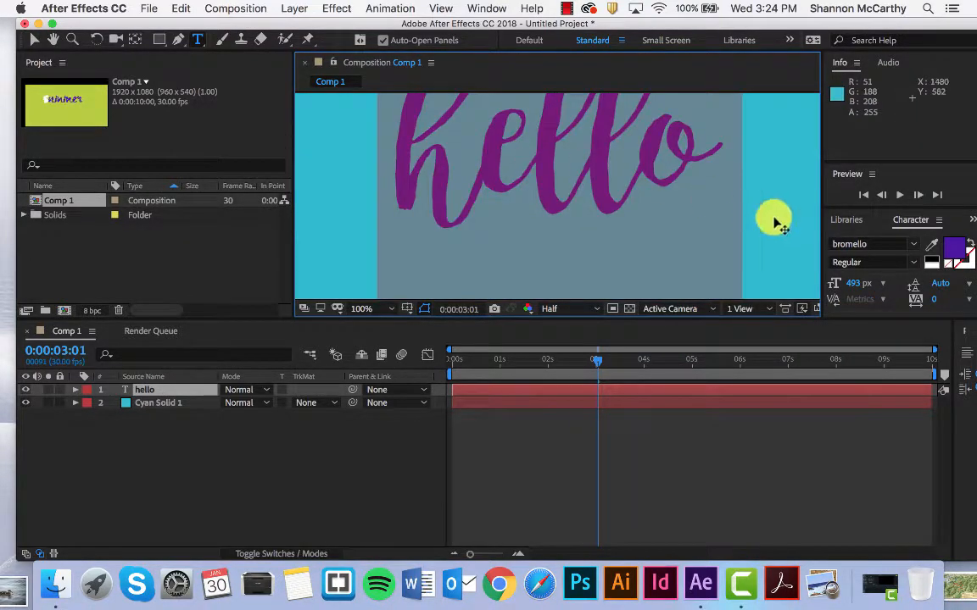
click(956, 250)
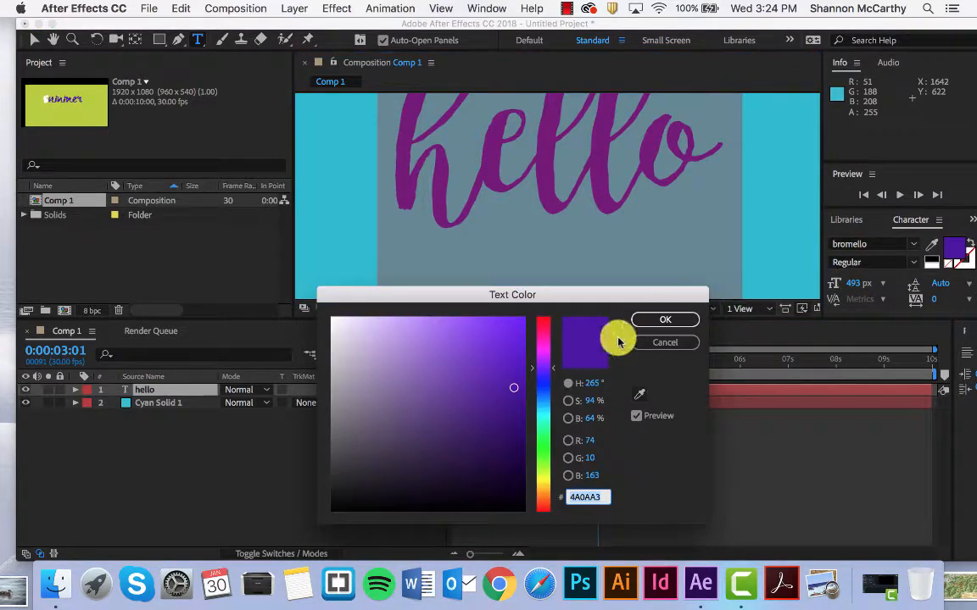
drag(541, 417, 545, 390)
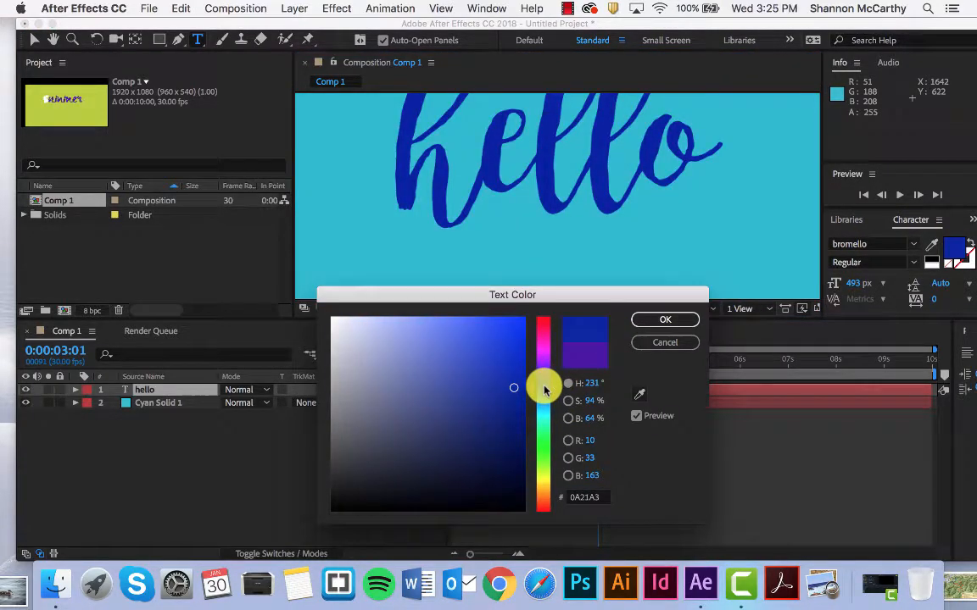
click(652, 320)
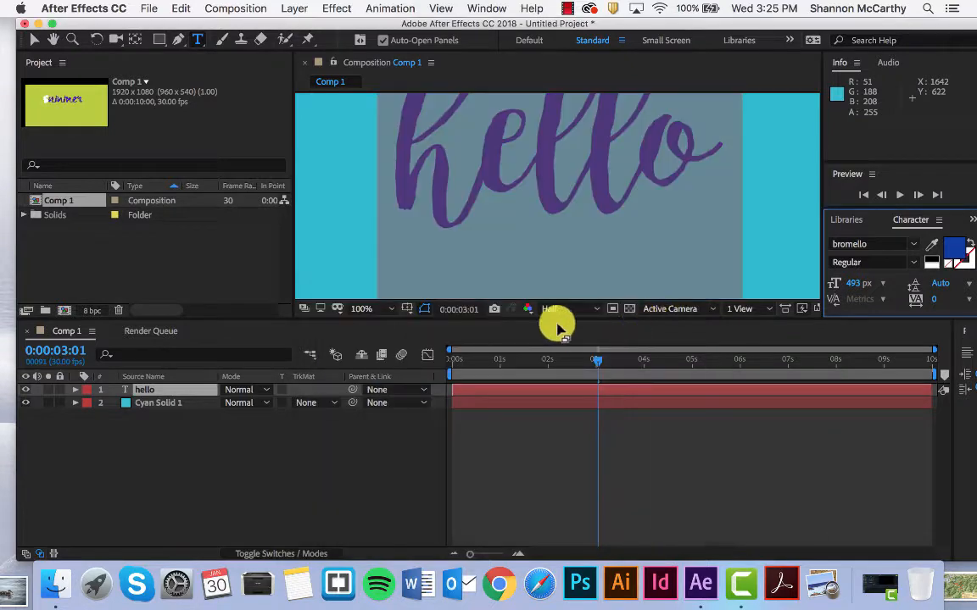
click(393, 309)
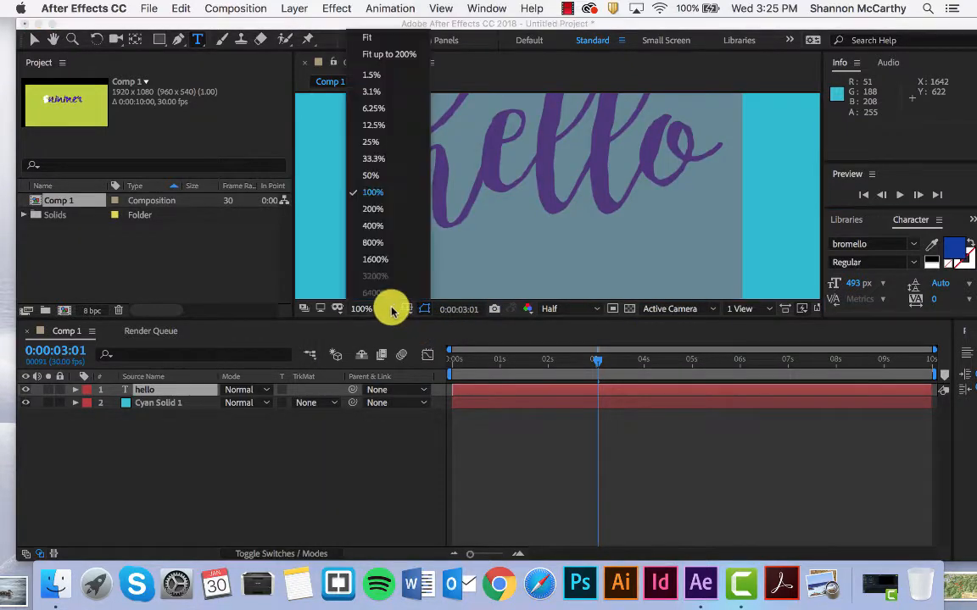
click(397, 42)
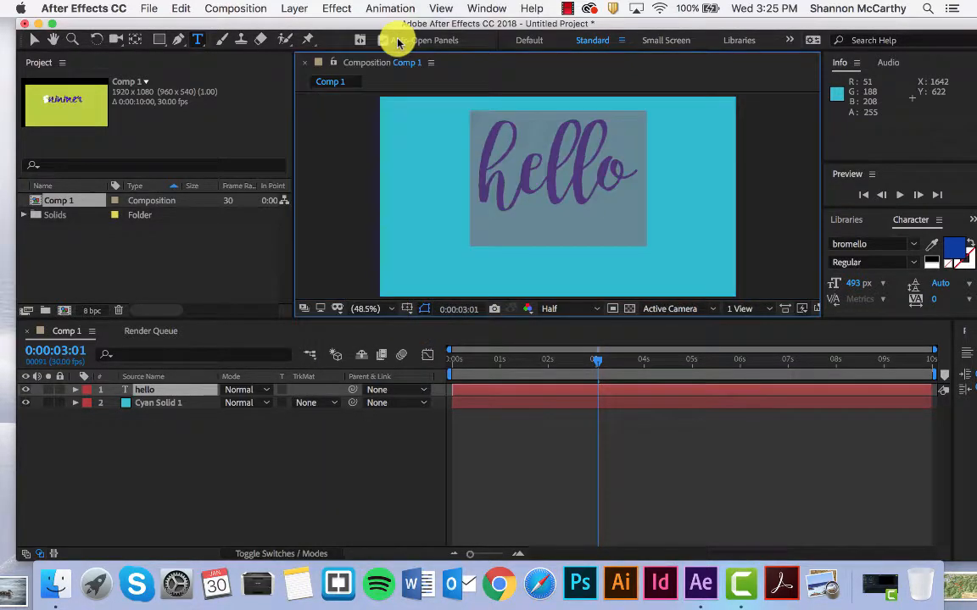
Browse the available fonts for the "hello" text without choosing a different one.
click(914, 246)
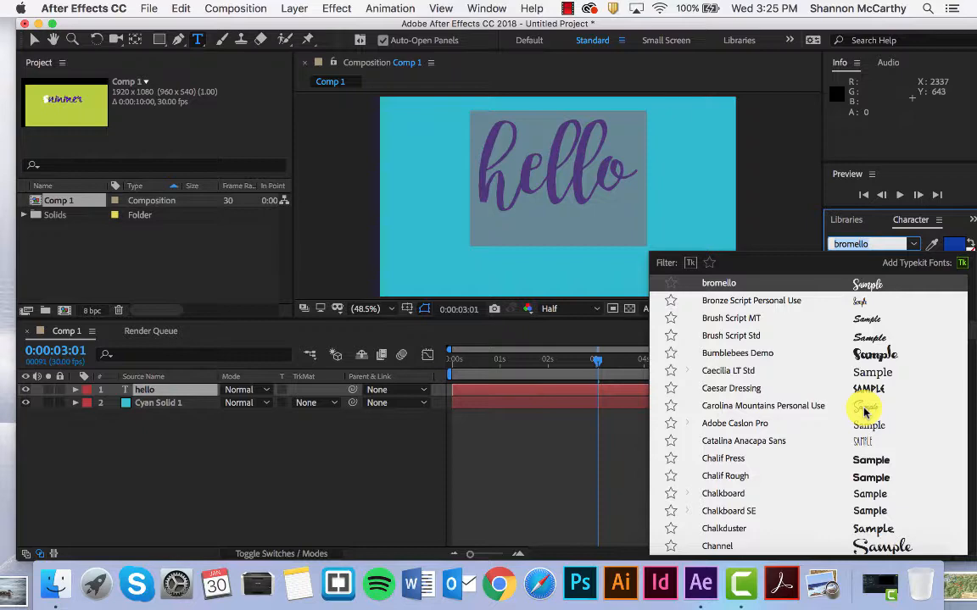
scroll(850, 412, down, 10)
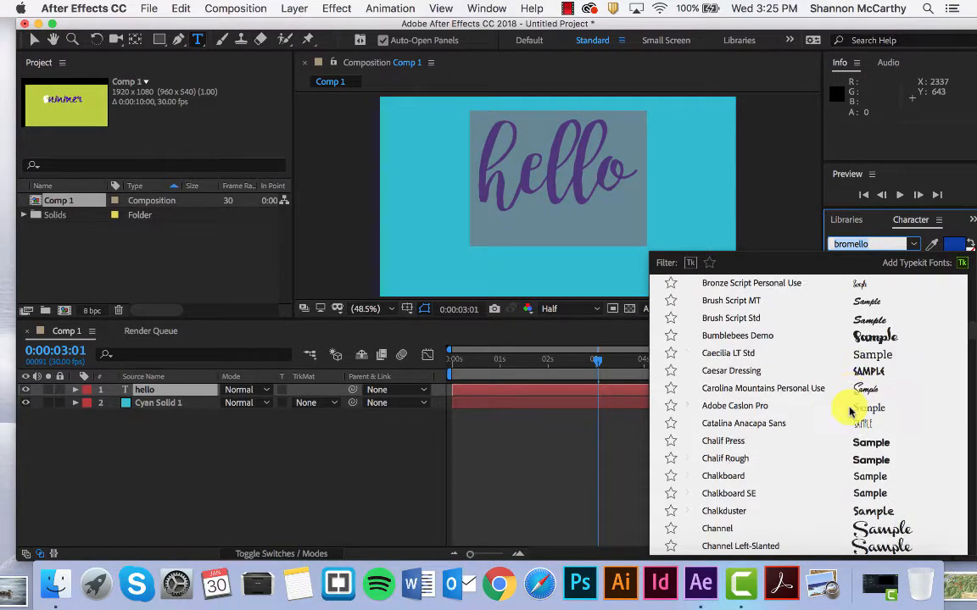
scroll(850, 412, down, 3)
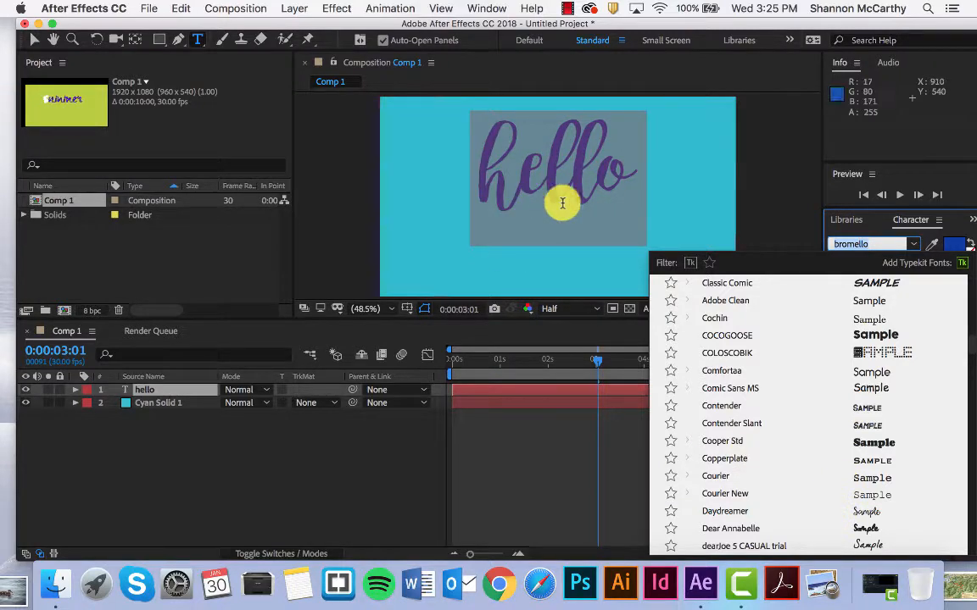
click(582, 337)
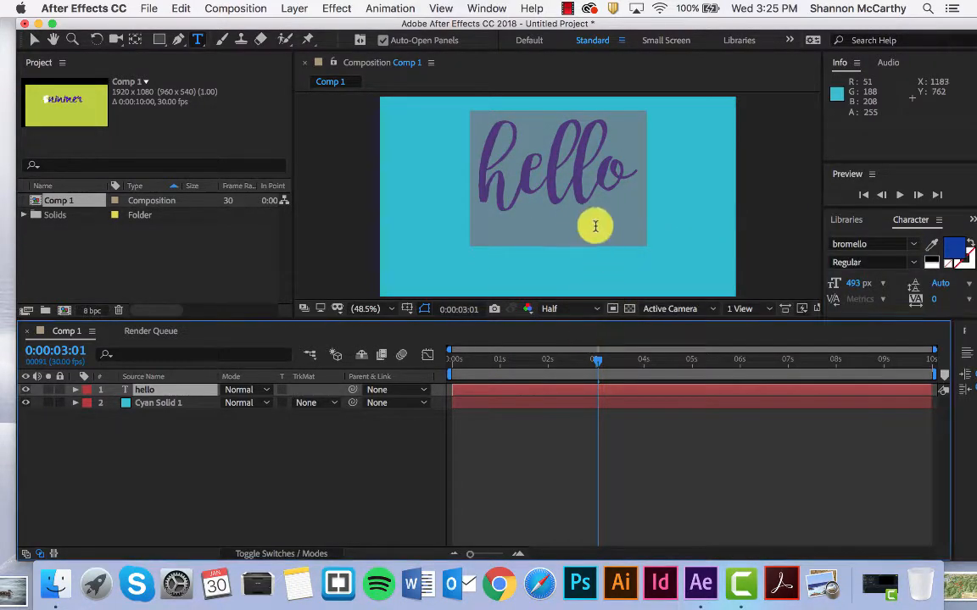
click(585, 200)
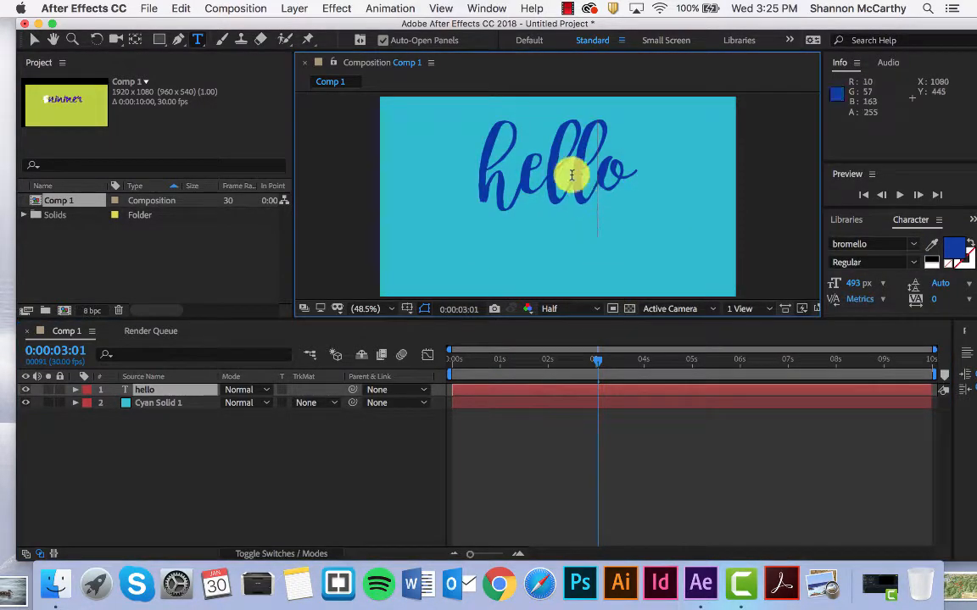
Move the text layer's anchor point to the middle of the word and centre "hello" in the frame at about 968, 561.
click(34, 40)
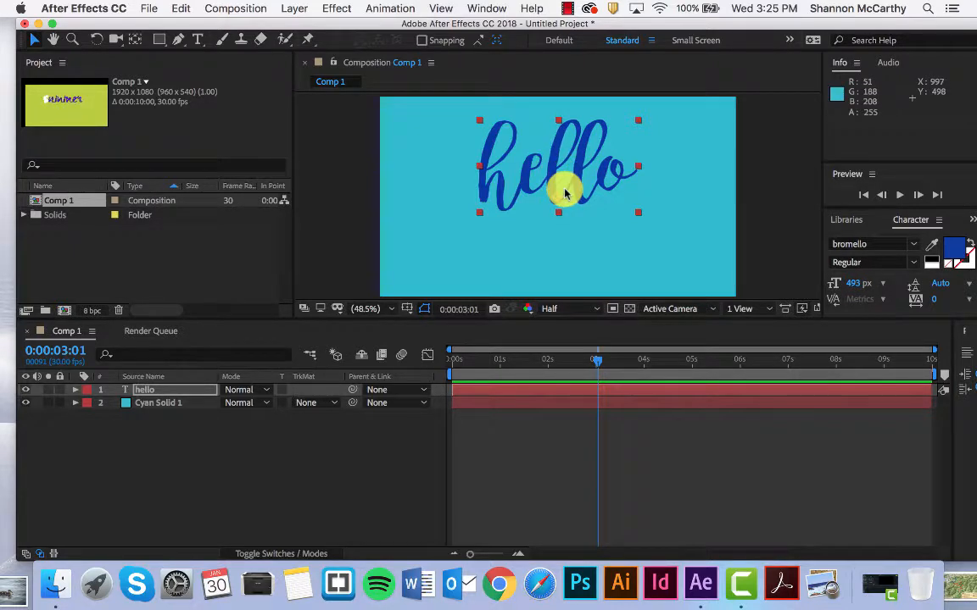
click(135, 39)
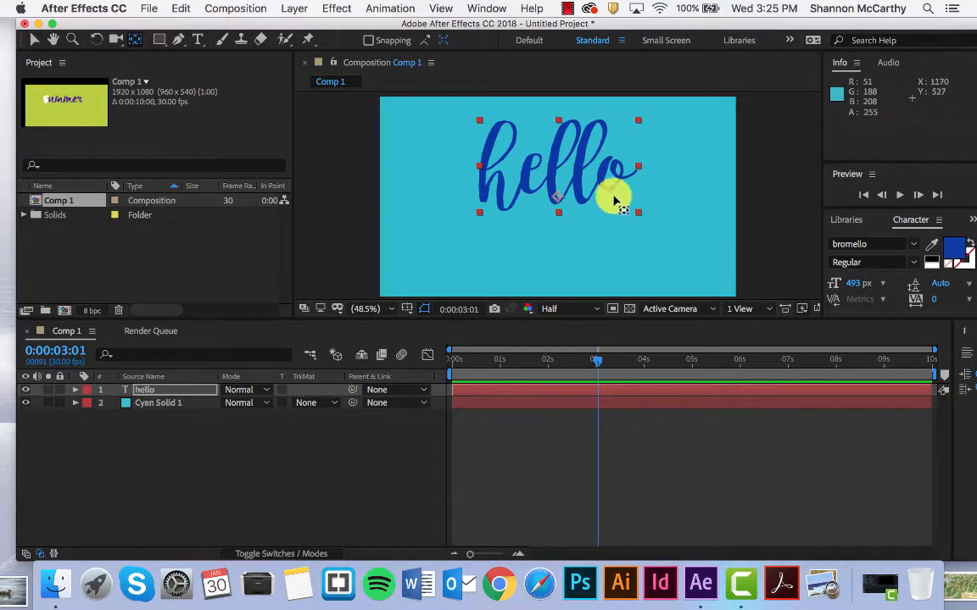
drag(562, 203, 581, 199)
key(v)
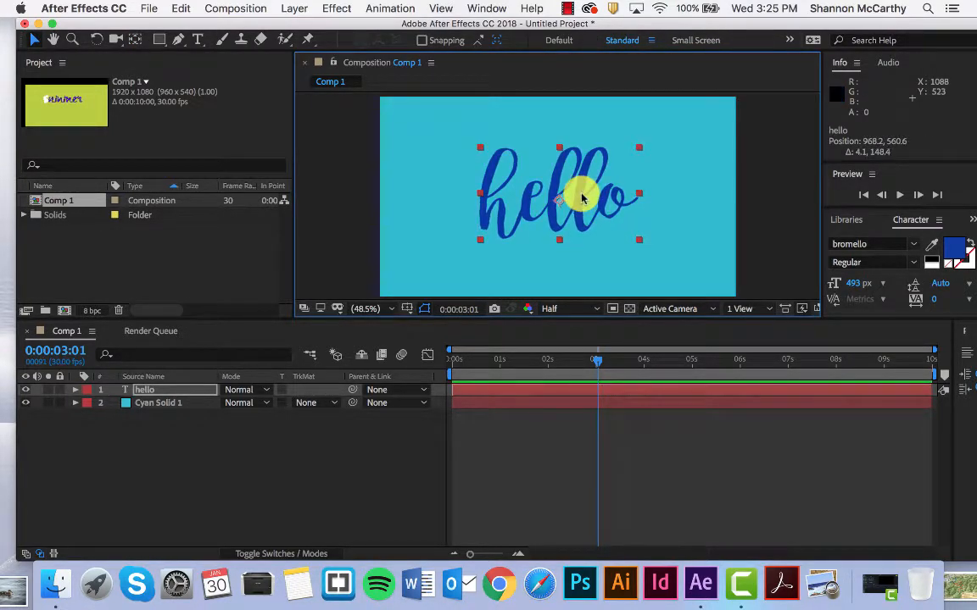
Lock the Cyan Solid 1 background layer and keep the "hello" layer selected.
click(436, 196)
click(140, 390)
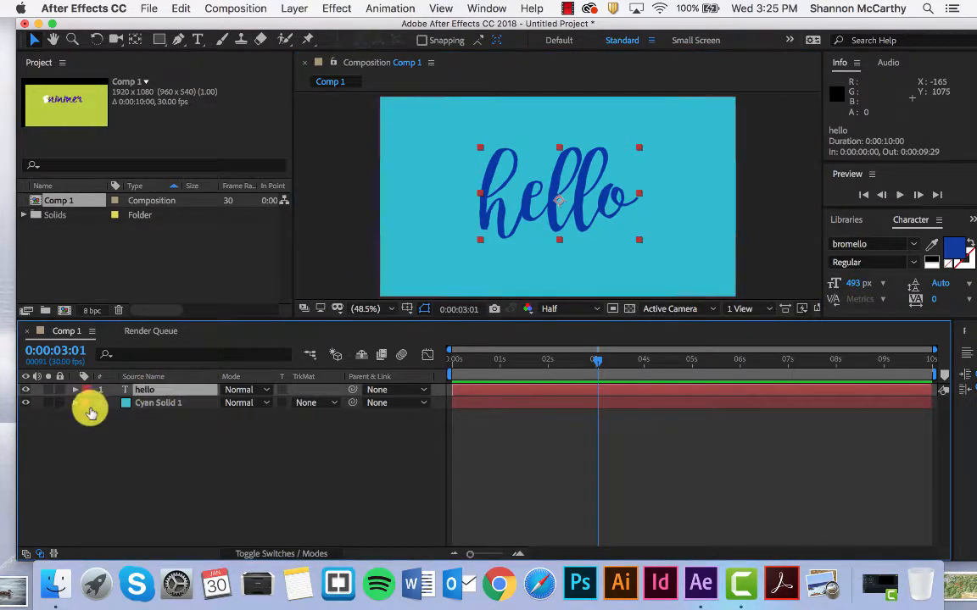
click(59, 403)
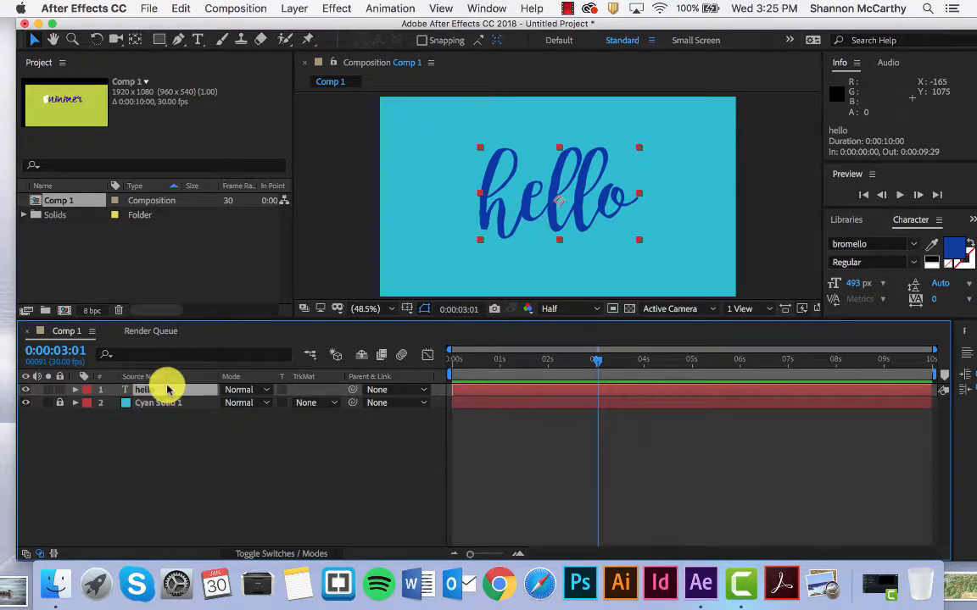
Trace the letter h with the Pen tool as an open mask path on the "hello" layer, starting just left of the h.
click(180, 40)
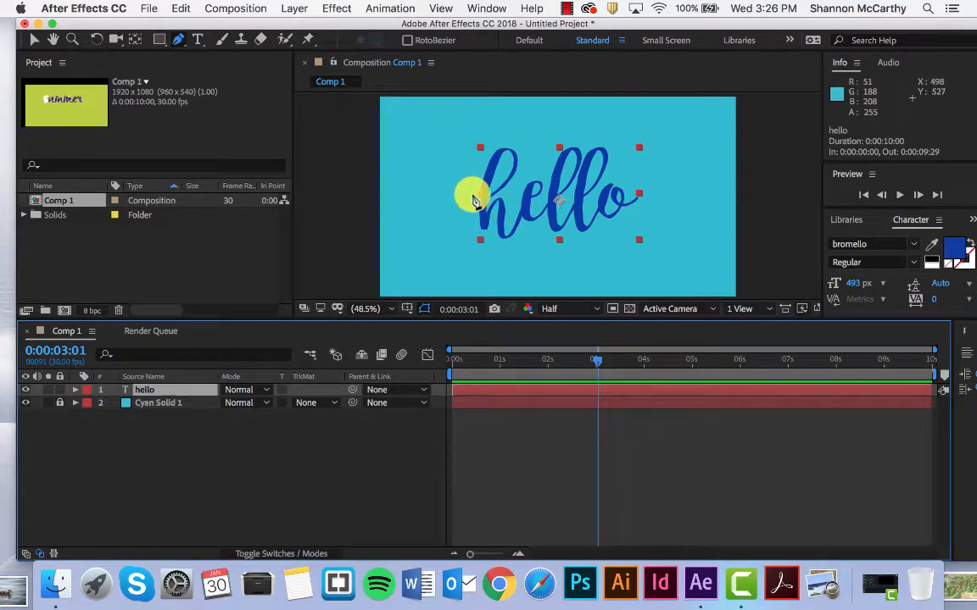
mouse_move(471, 195)
mouse_down()
mouse_move(490, 192)
mouse_move(527, 153)
mouse_move(513, 170)
mouse_move(500, 149)
mouse_move(486, 177)
mouse_move(455, 185)
mouse_move(466, 193)
mouse_up()
key(super+z)
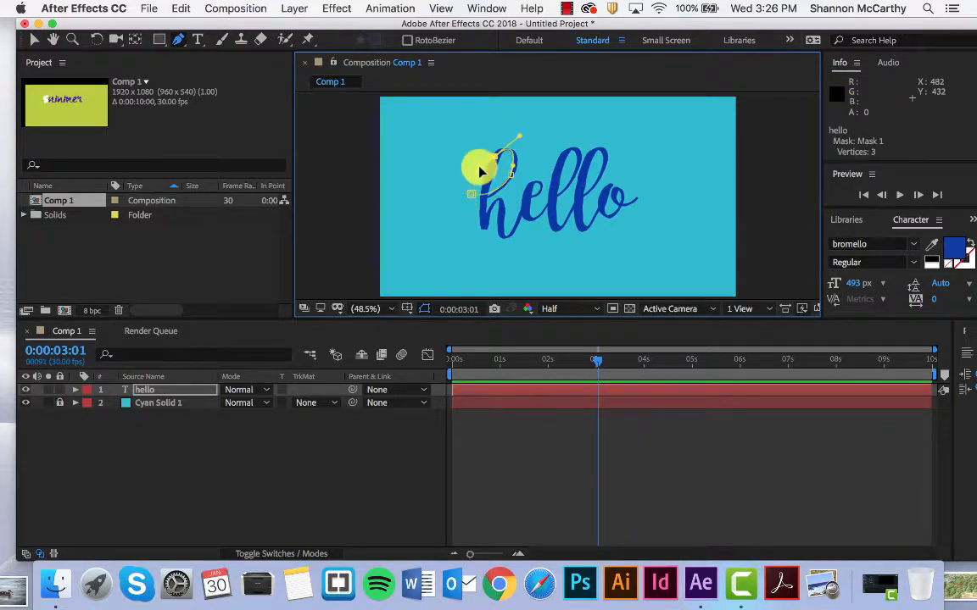
drag(477, 218, 505, 232)
click(483, 234)
drag(505, 233, 523, 226)
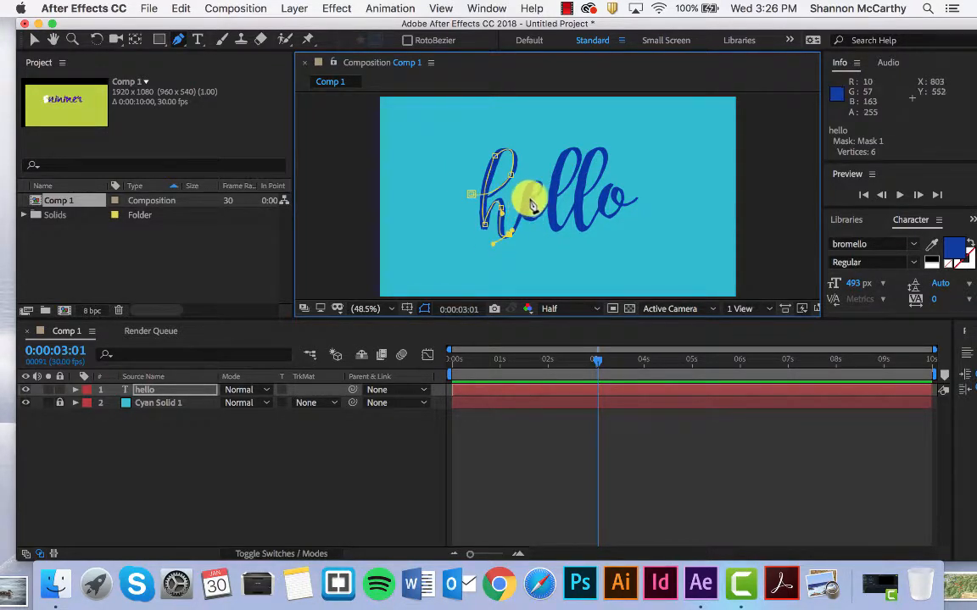
Continue the mask path through the e and the first l, up to the top of the second l.
drag(538, 195, 539, 154)
click(534, 217)
drag(539, 154, 565, 148)
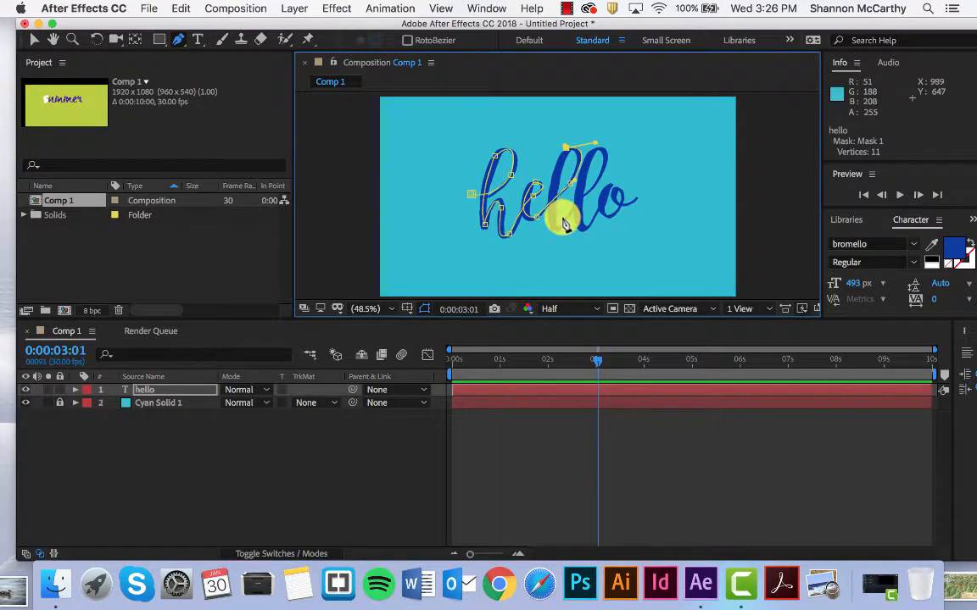
drag(557, 230, 581, 131)
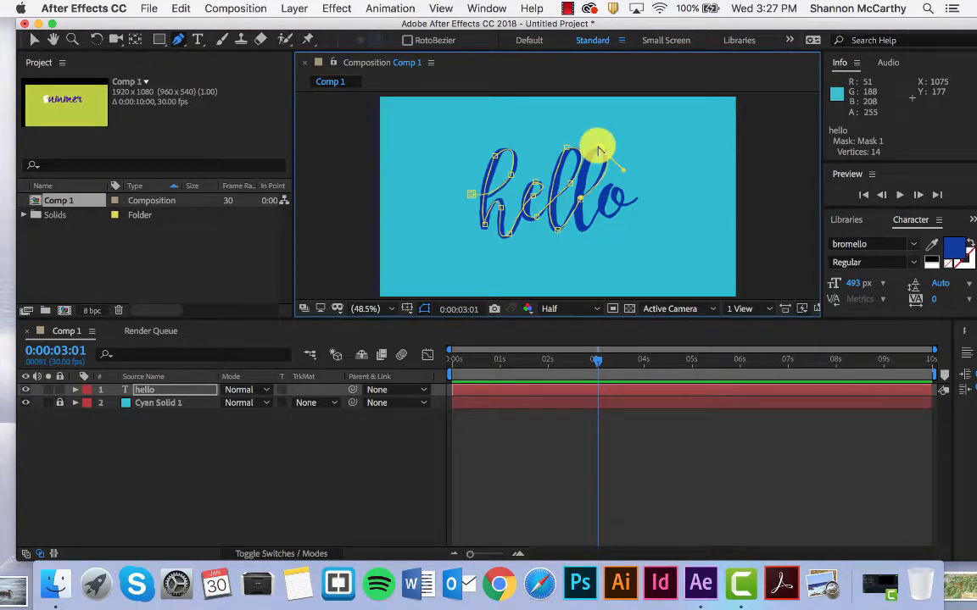
click(181, 41)
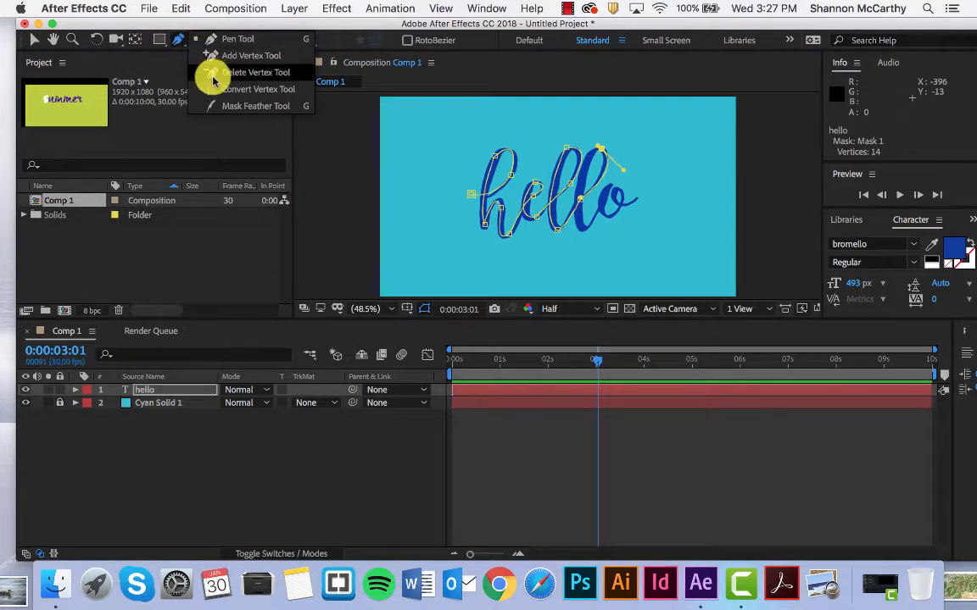
click(200, 54)
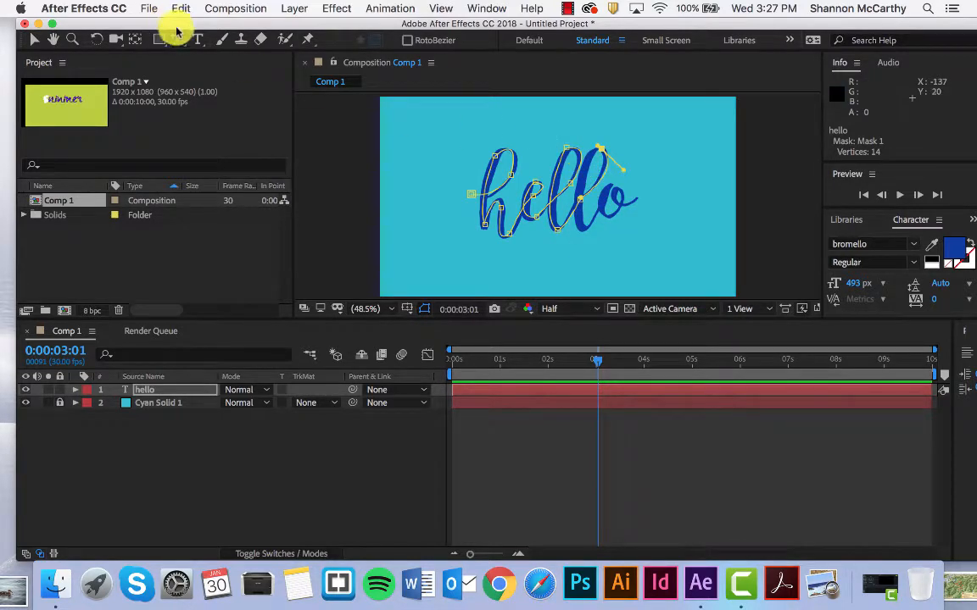
drag(176, 39, 203, 38)
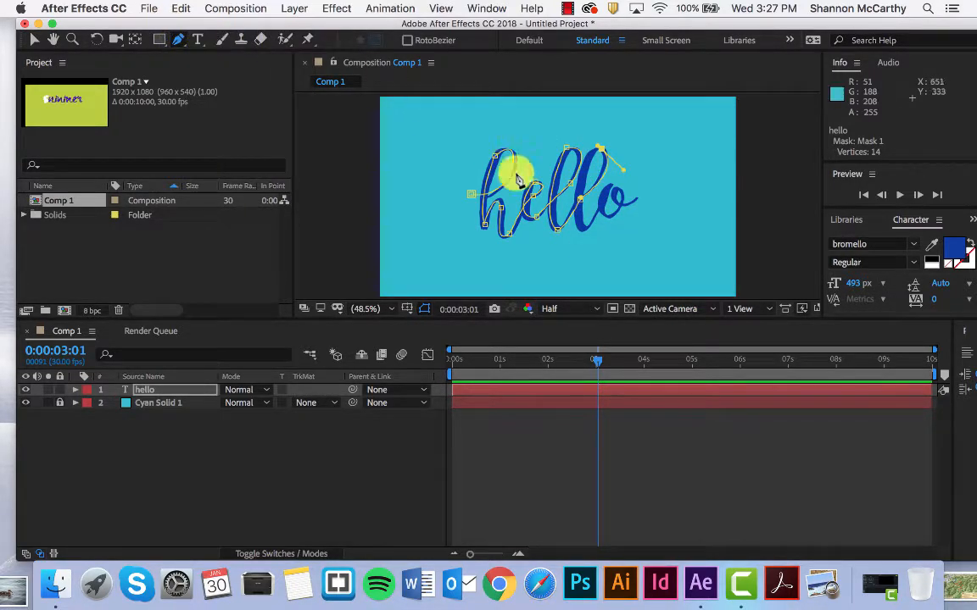
Extend the mask path down the second l and around the o, ending at the tip of the o's tail.
drag(582, 222, 598, 247)
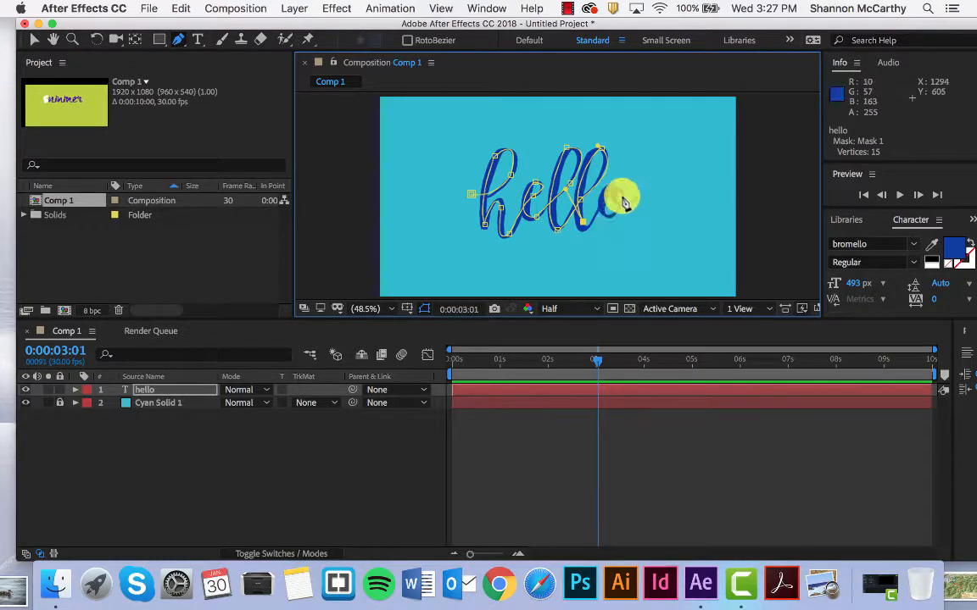
click(614, 219)
key(super+z)
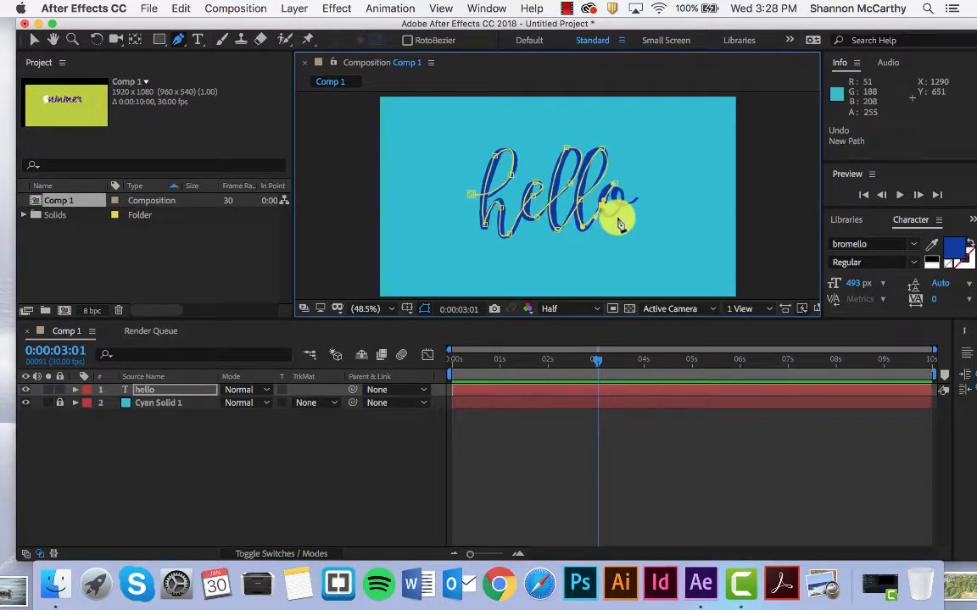
click(614, 184)
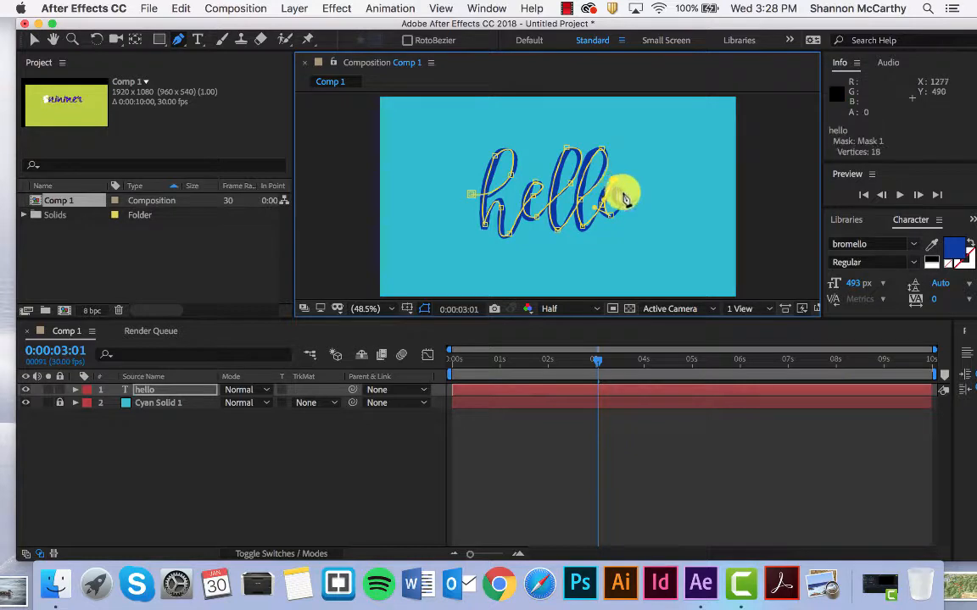
key(super+z)
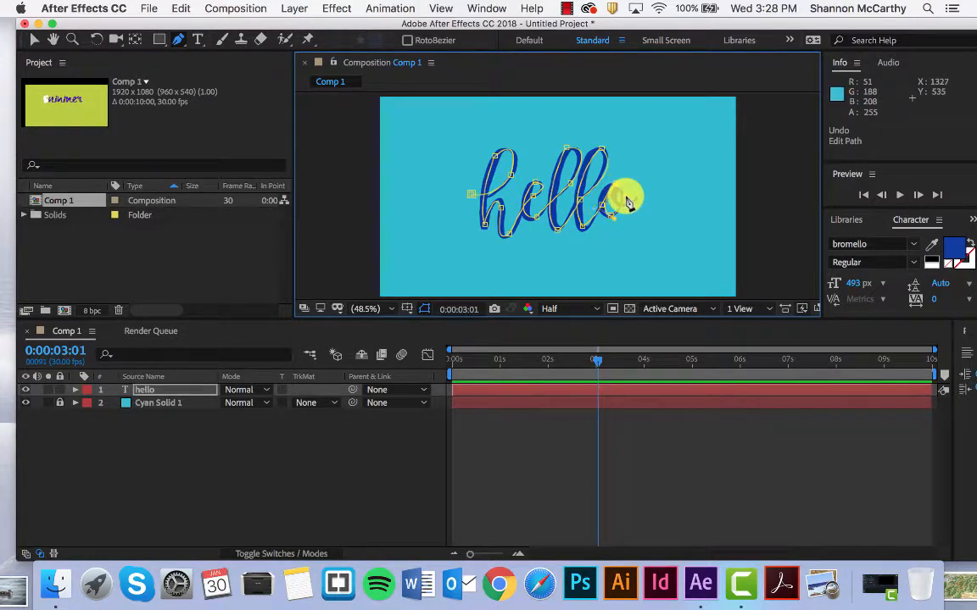
click(621, 196)
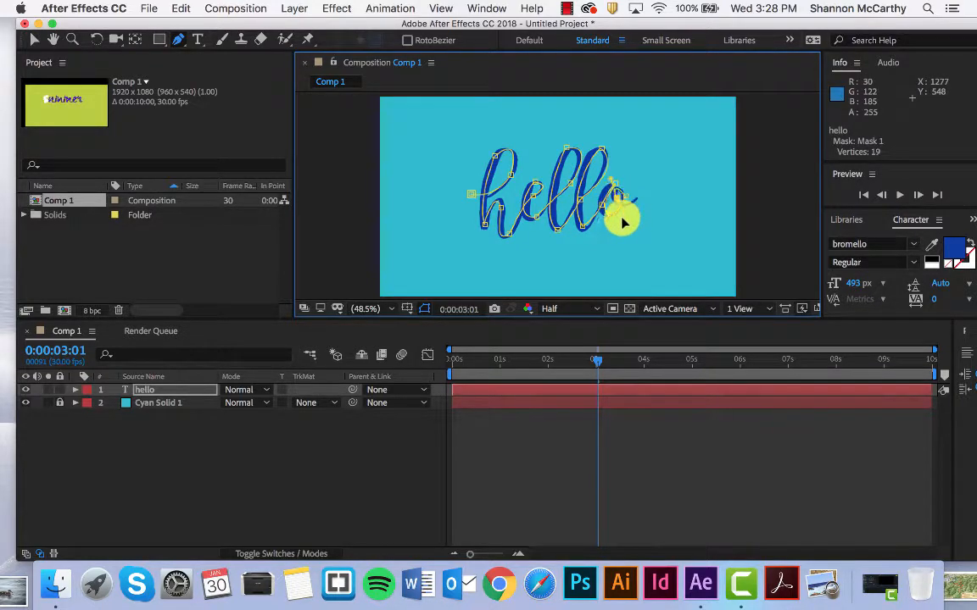
drag(617, 217, 643, 190)
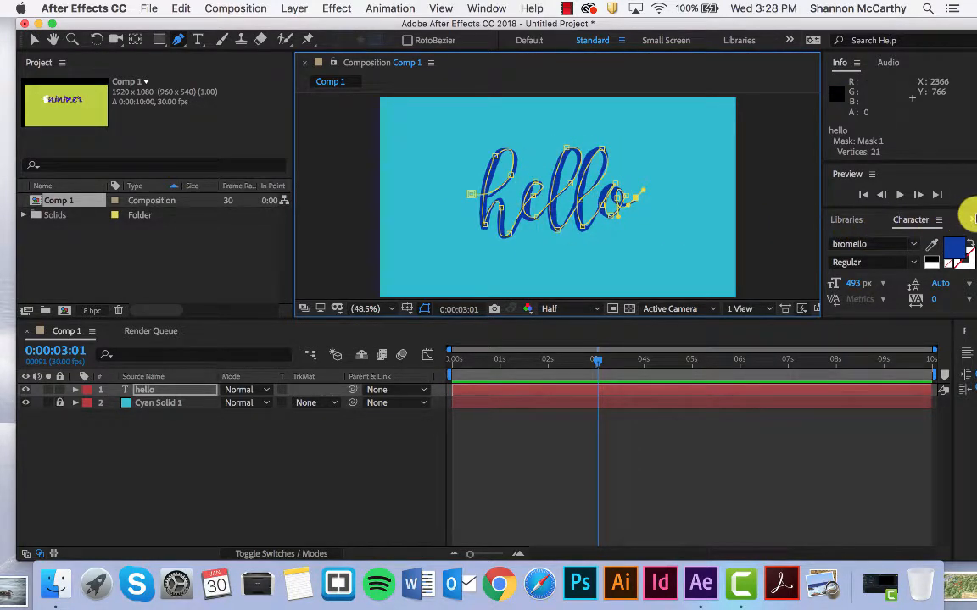
Find the Stroke effect in the Generate category and apply it to the "hello" text layer.
click(971, 221)
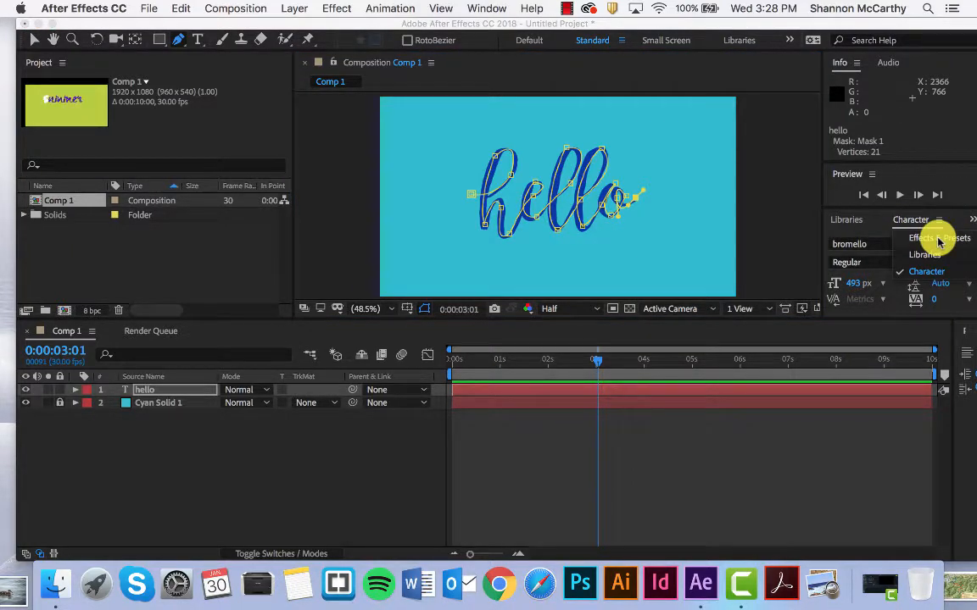
click(939, 241)
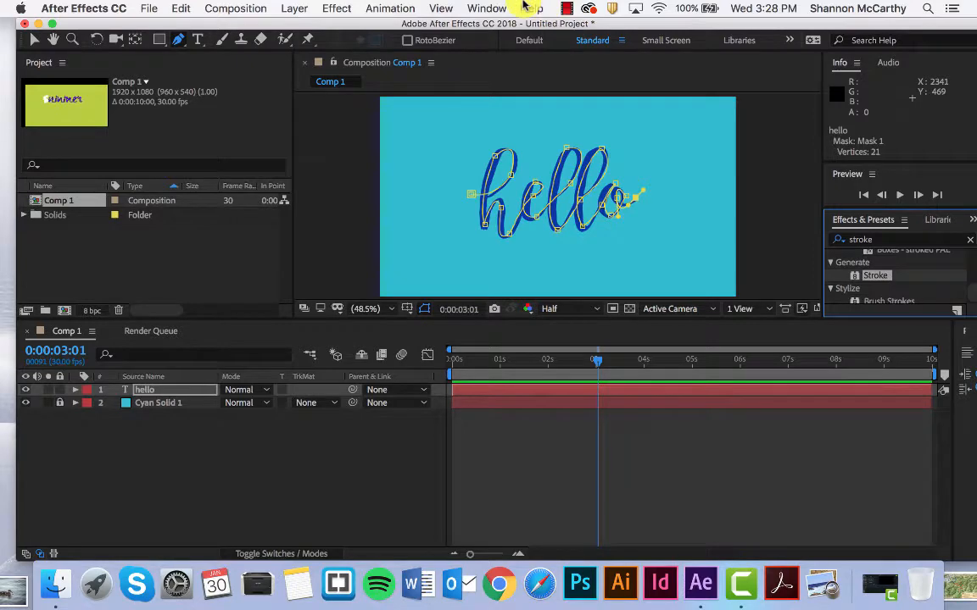
click(486, 9)
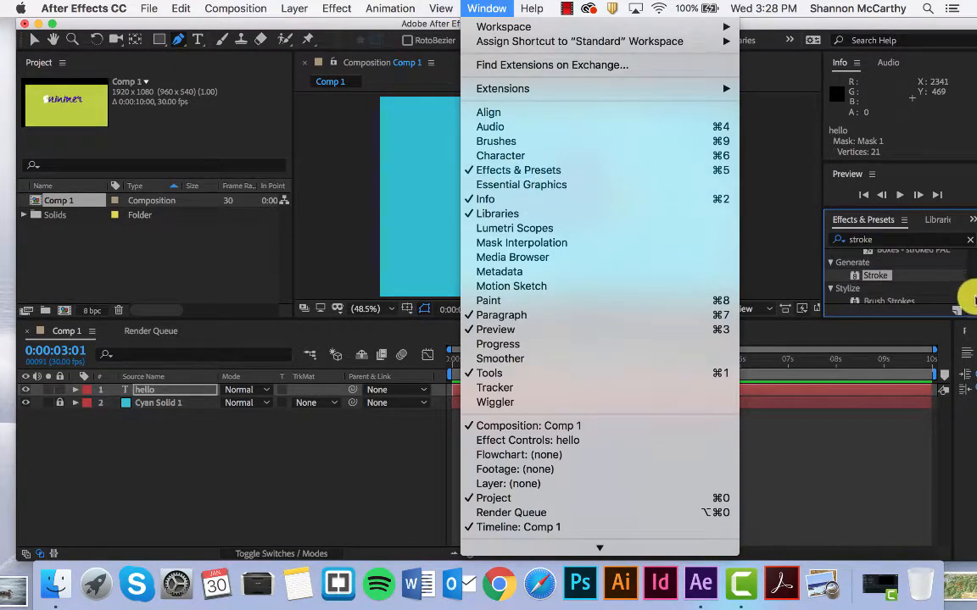
click(864, 279)
mouse_move(877, 282)
mouse_down()
mouse_move(225, 330)
mouse_move(156, 391)
mouse_up()
key(v)
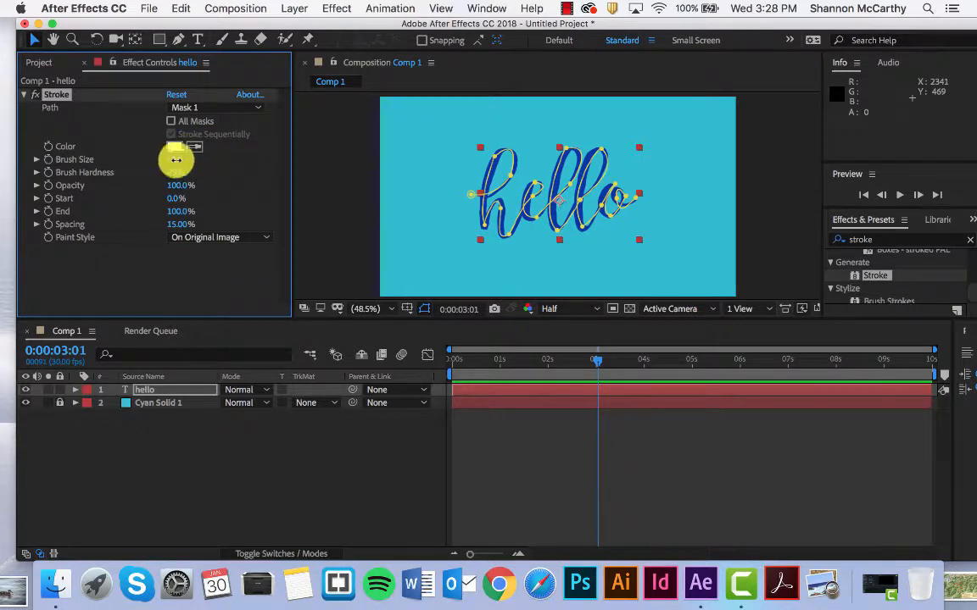
Set the Stroke effect's Brush Size to 44.9 and its Paint Style to Reveal Original Image.
drag(176, 159, 486, 150)
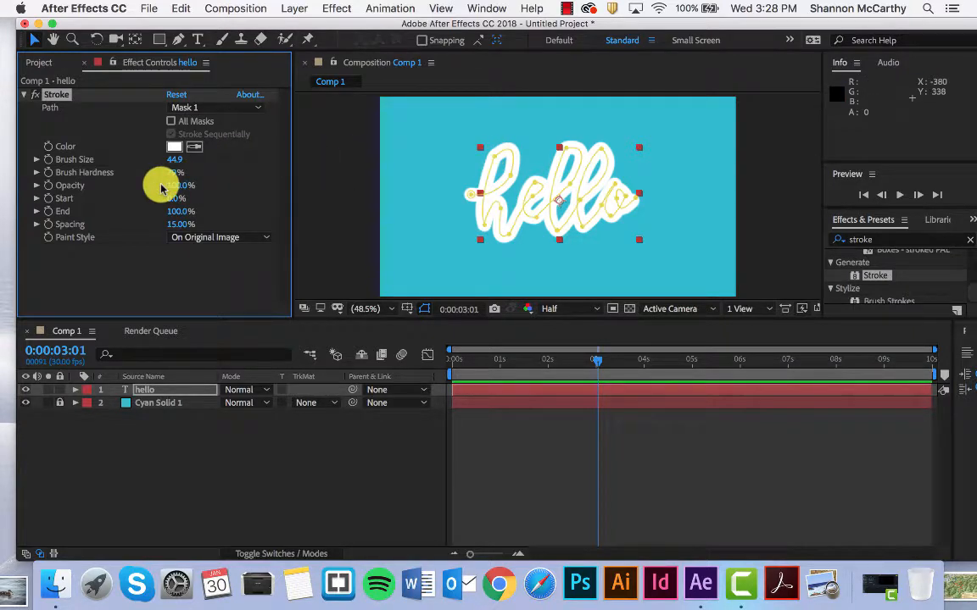
click(184, 239)
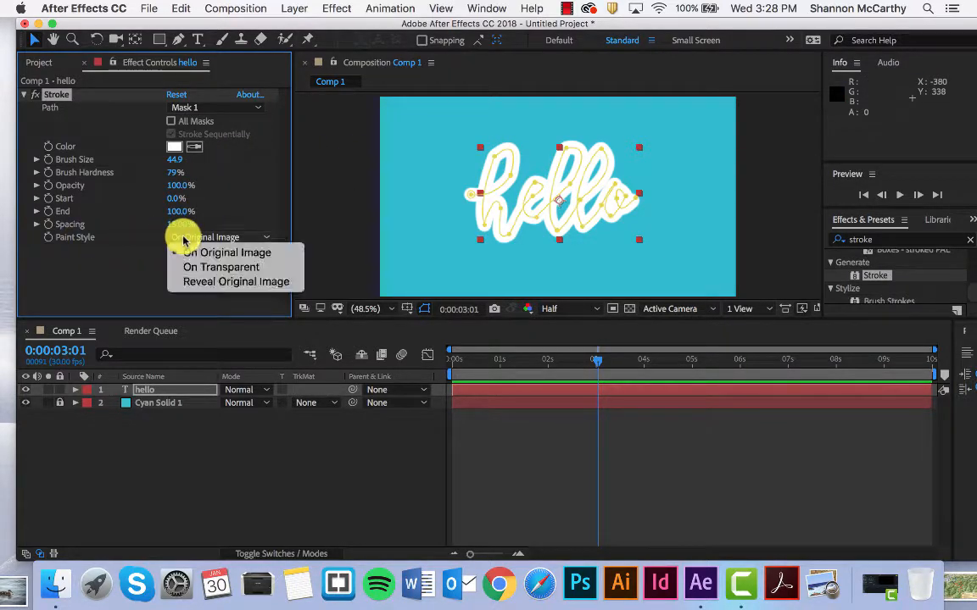
click(190, 282)
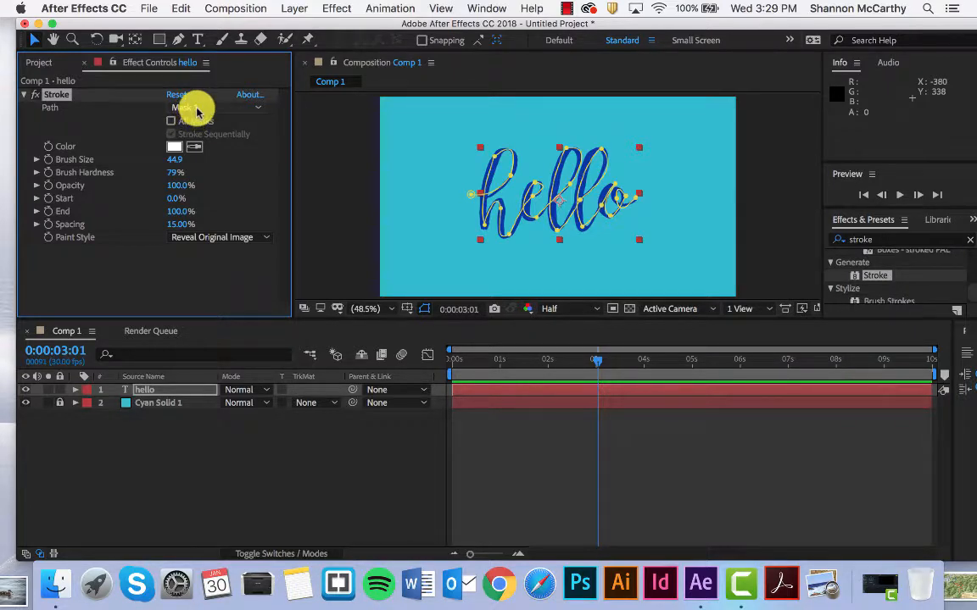
At 0:00:00:08, enable keyframing for the Stroke effect's End property and set its value to 0%.
drag(597, 362, 464, 367)
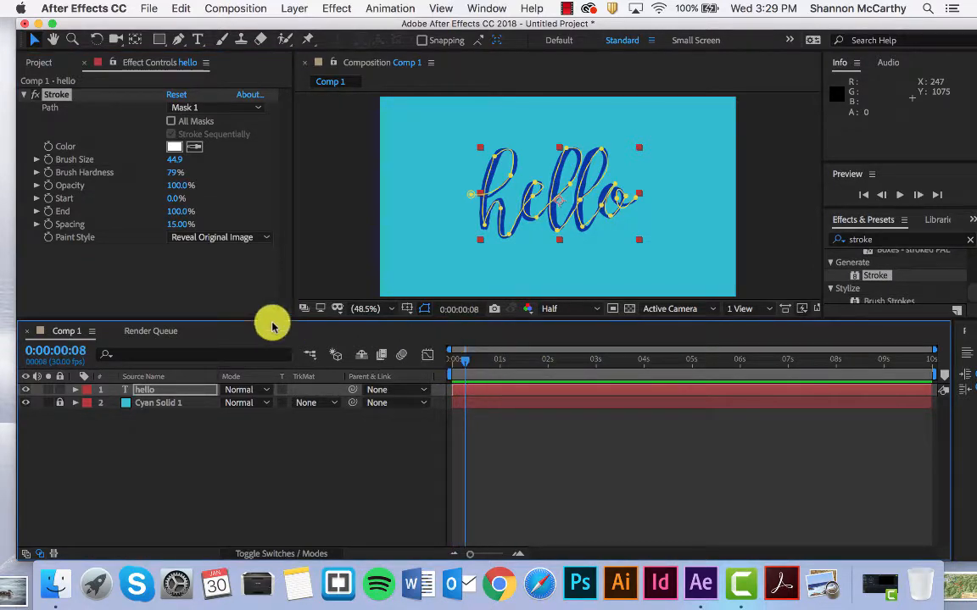
click(41, 215)
click(164, 214)
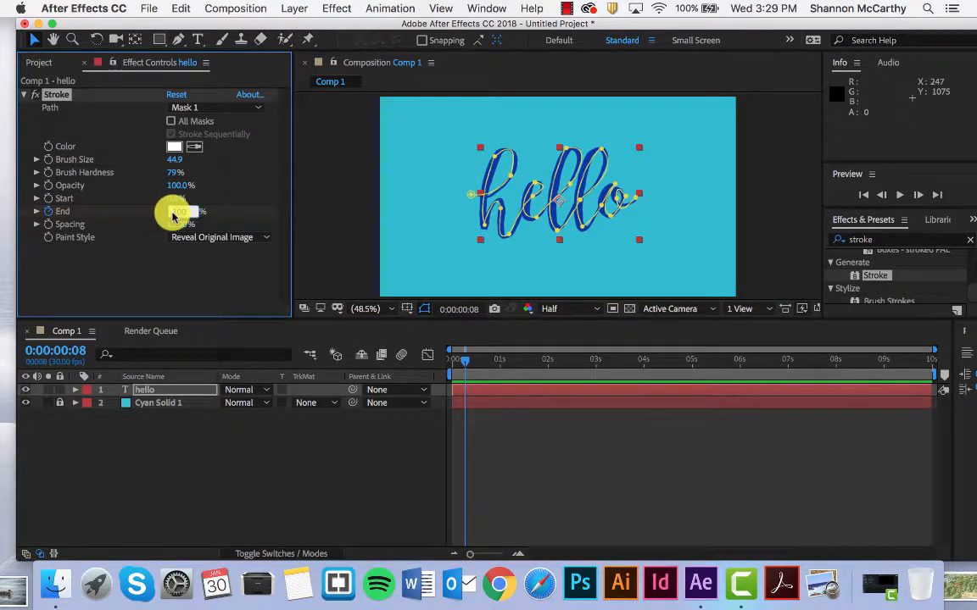
text(0)
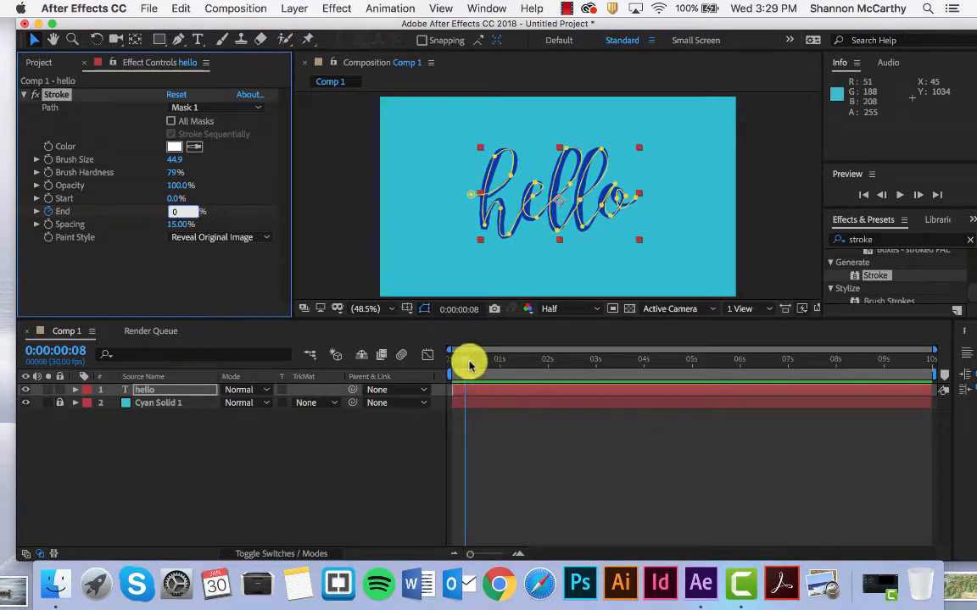
At 0:00:02:02, set the Stroke effect's End value to 100% to keyframe the fully written word.
mouse_move(468, 363)
mouse_down()
mouse_move(614, 364)
mouse_move(551, 357)
mouse_up()
click(175, 212)
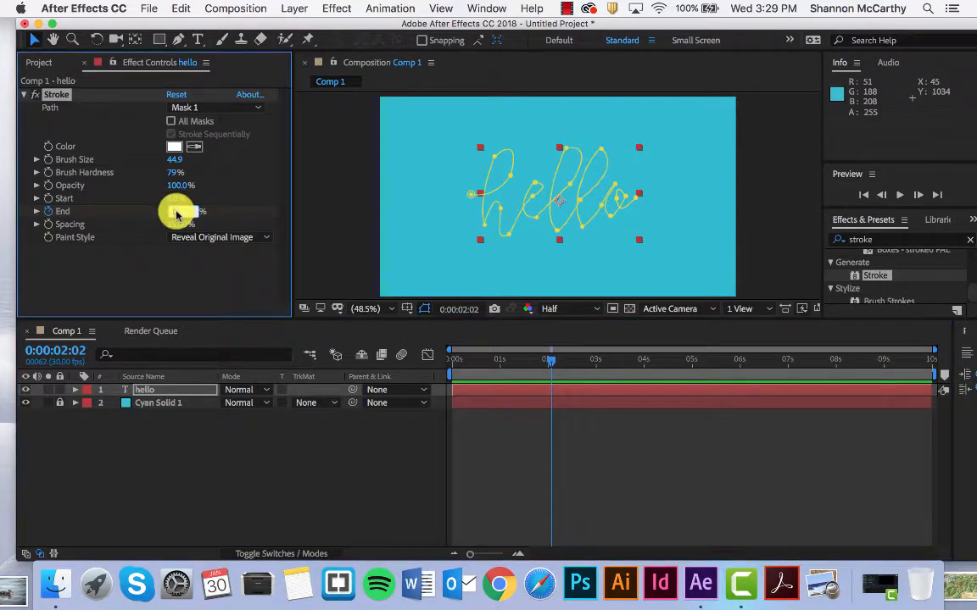
text(100)
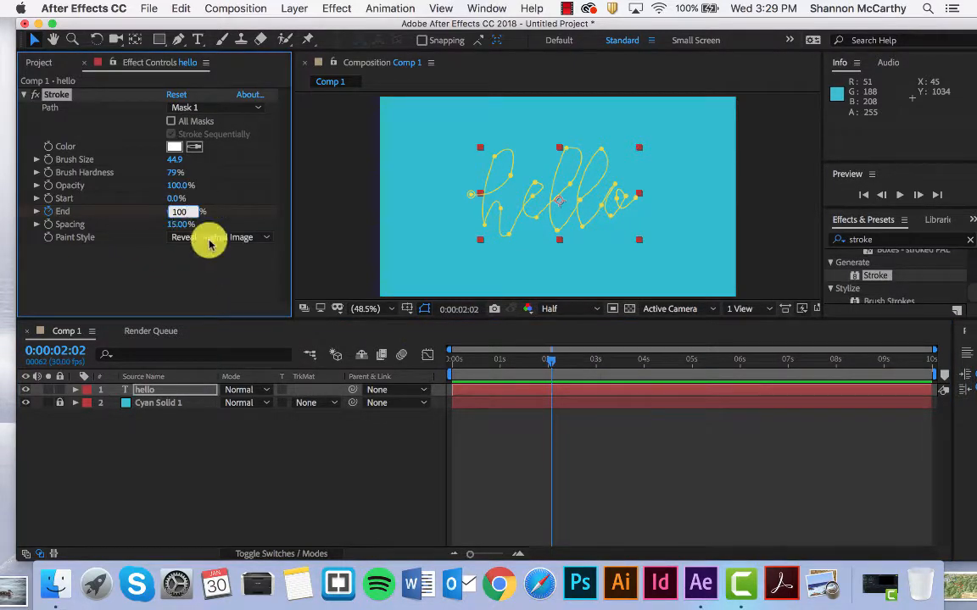
click(508, 440)
Preview the handwriting reveal from the start and scrub through its first two seconds to check how the letters appear.
drag(549, 364, 441, 356)
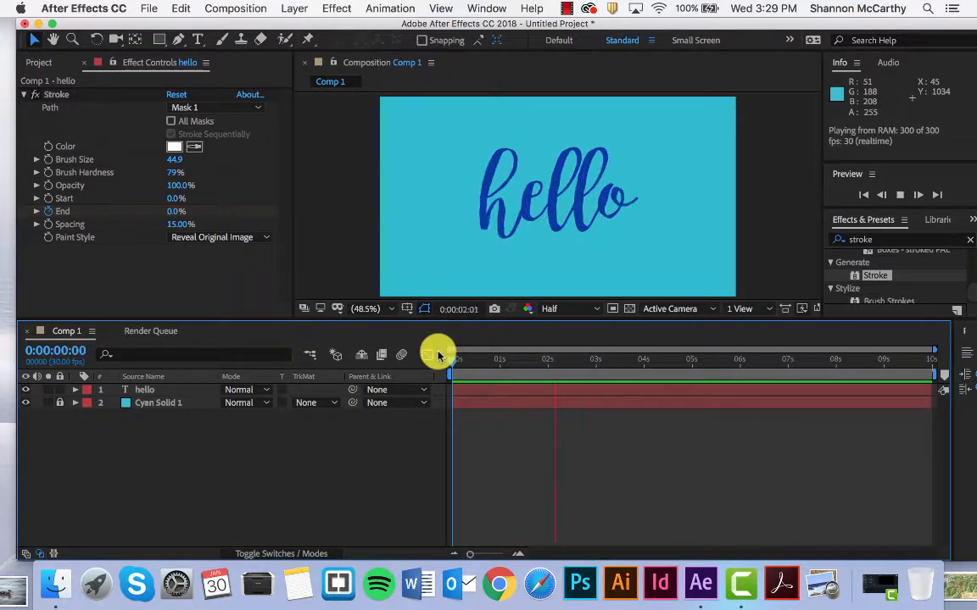
key(space)
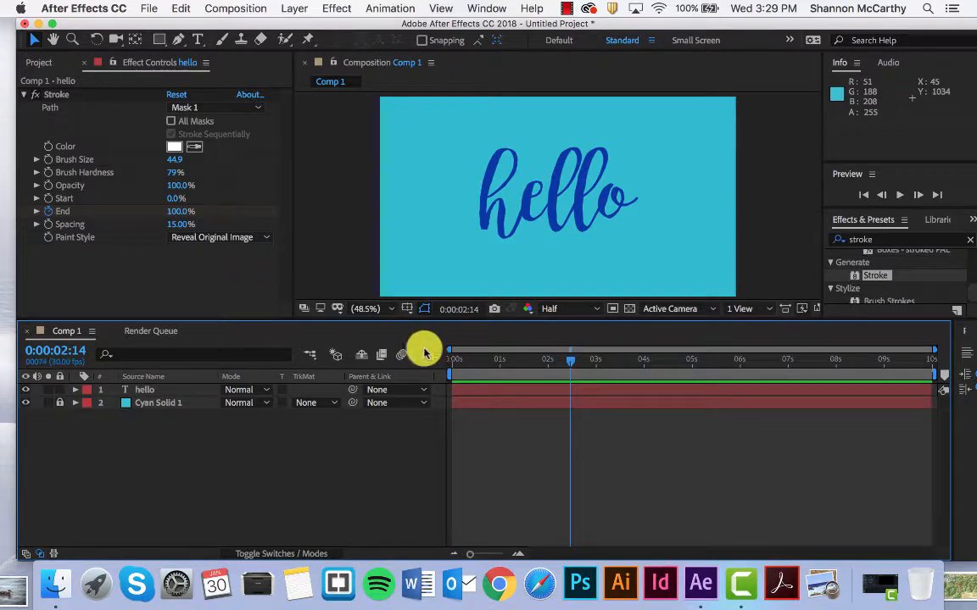
click(557, 363)
mouse_move(549, 366)
mouse_down()
mouse_move(461, 384)
mouse_move(472, 391)
mouse_move(499, 388)
mouse_move(484, 379)
mouse_move(495, 380)
mouse_up()
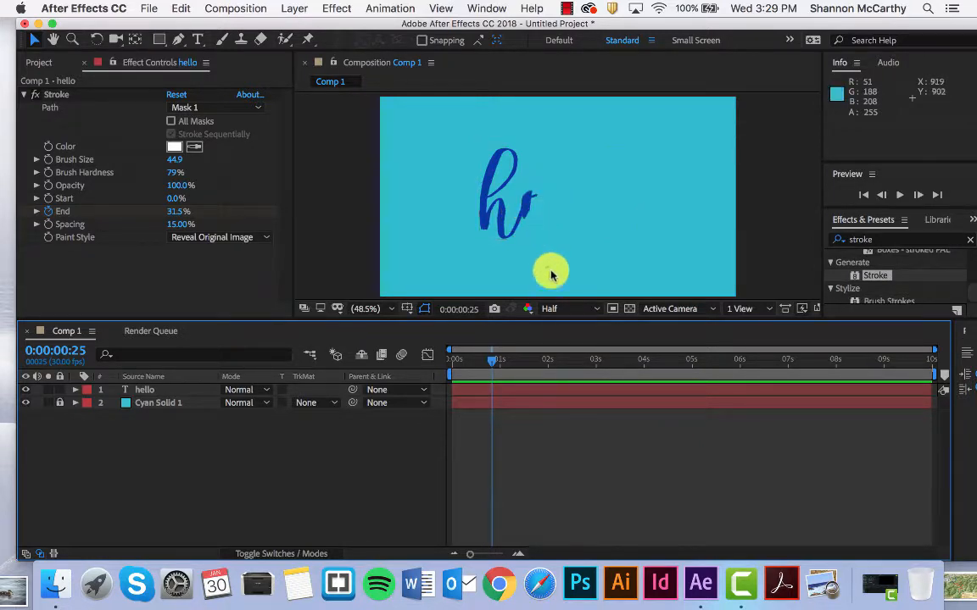
drag(495, 365, 508, 361)
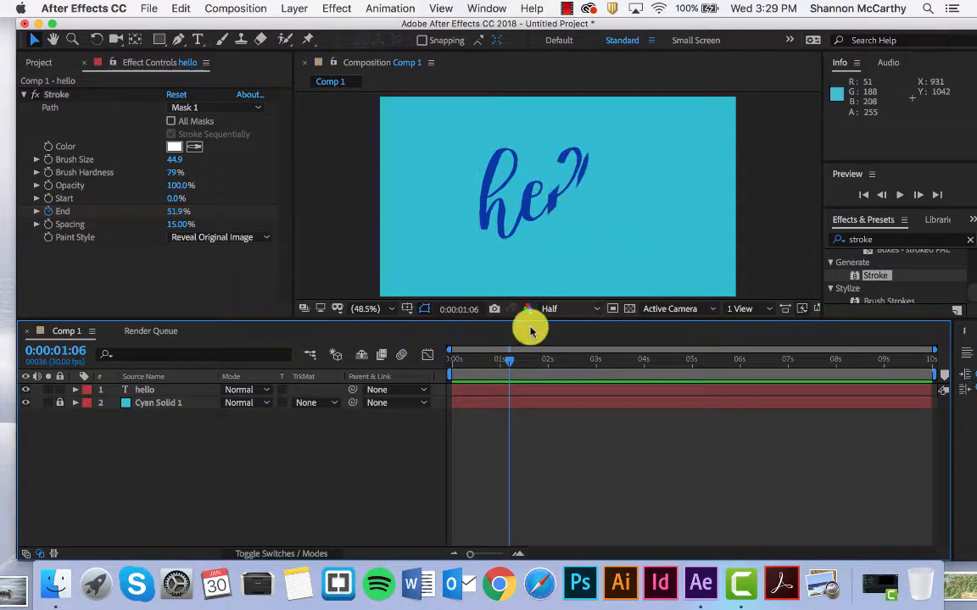
drag(508, 361, 551, 359)
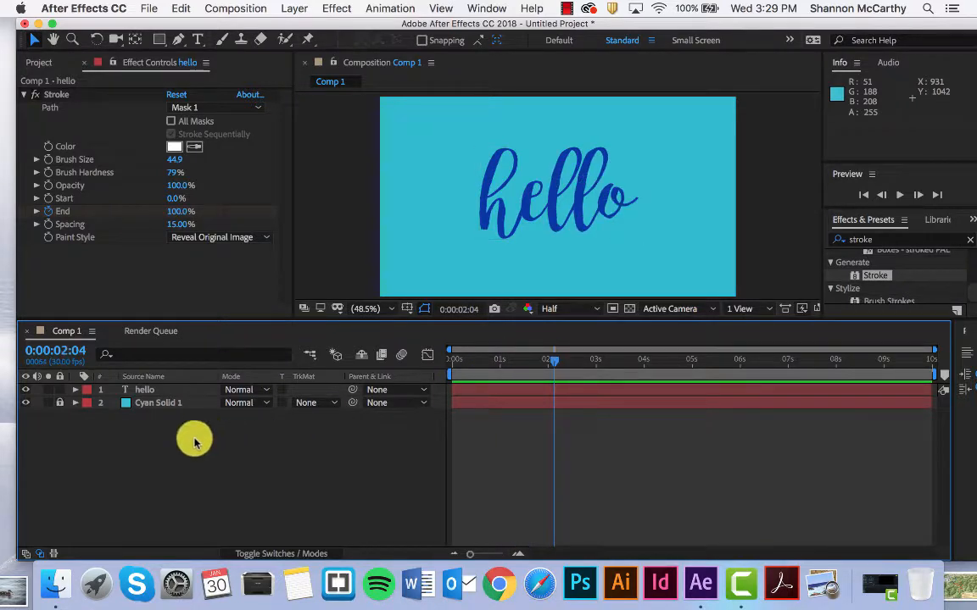
On the "hello" layer, keyframe the Stroke effect's End value at 100% at 0:00:01:09 to speed up the reveal.
click(179, 391)
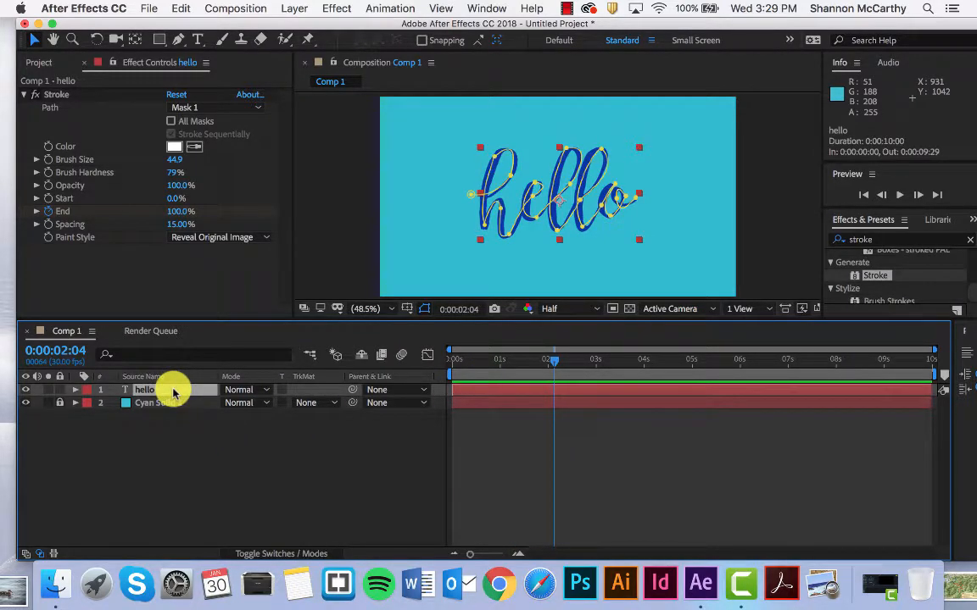
key(p)
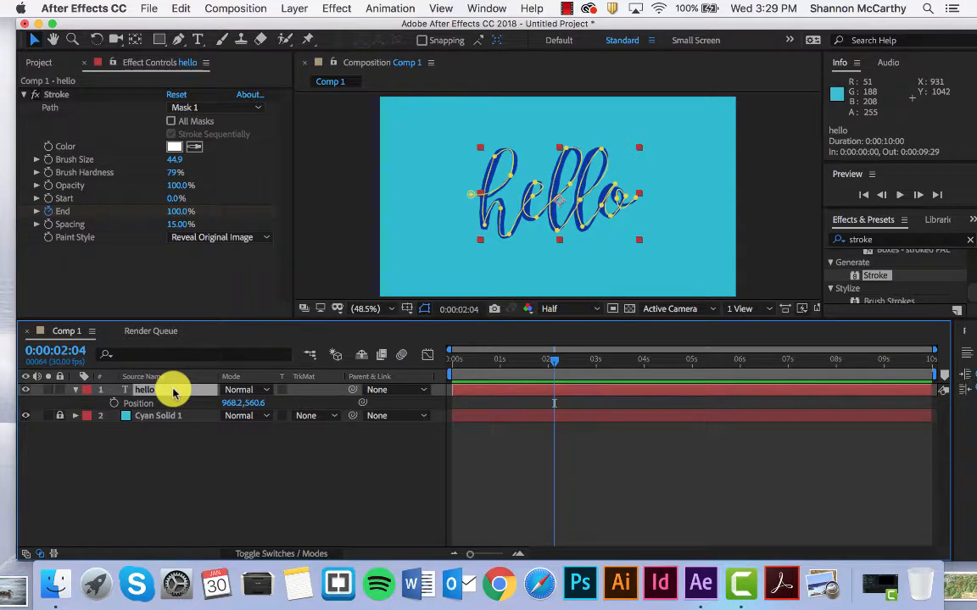
key(p)
drag(519, 361, 517, 363)
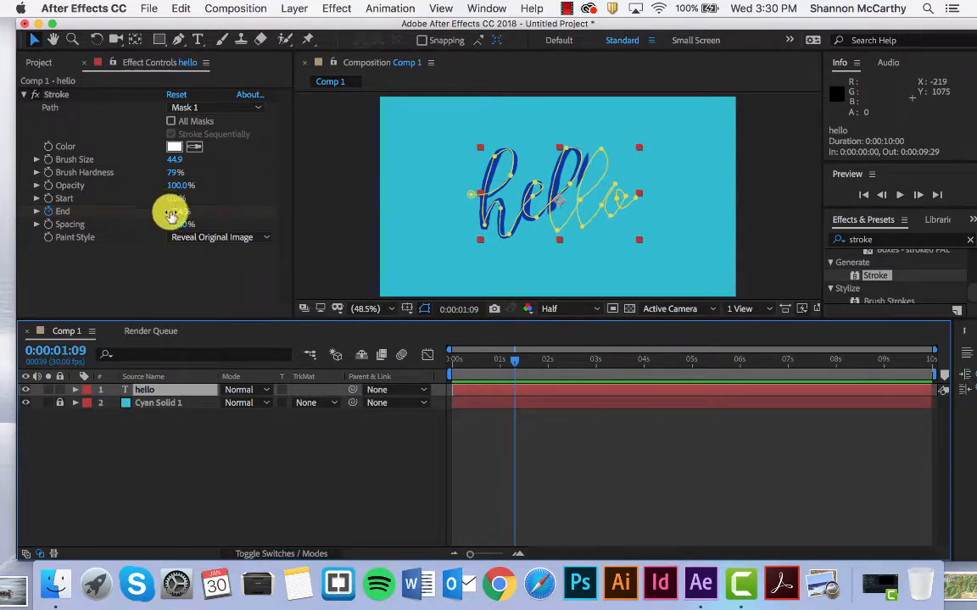
drag(169, 211, 233, 211)
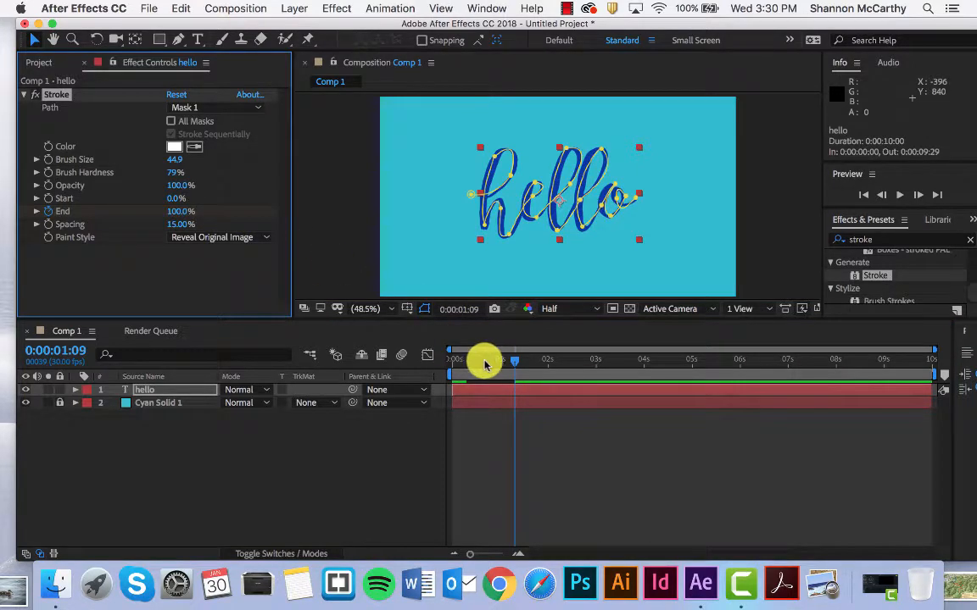
Play the faster handwriting reveal from the start of the composition, stopping after the whole word has been written.
drag(518, 362, 453, 356)
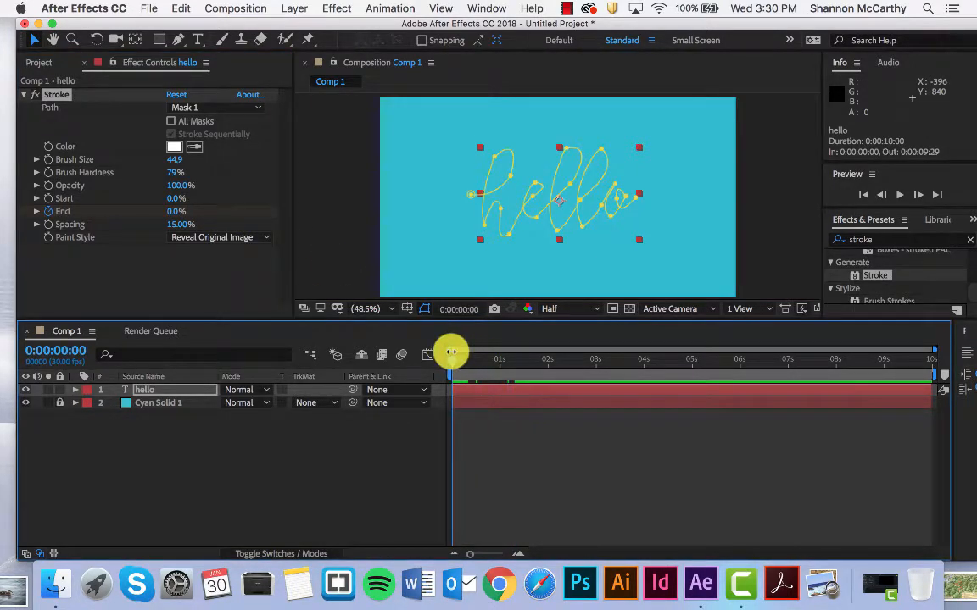
key(space)
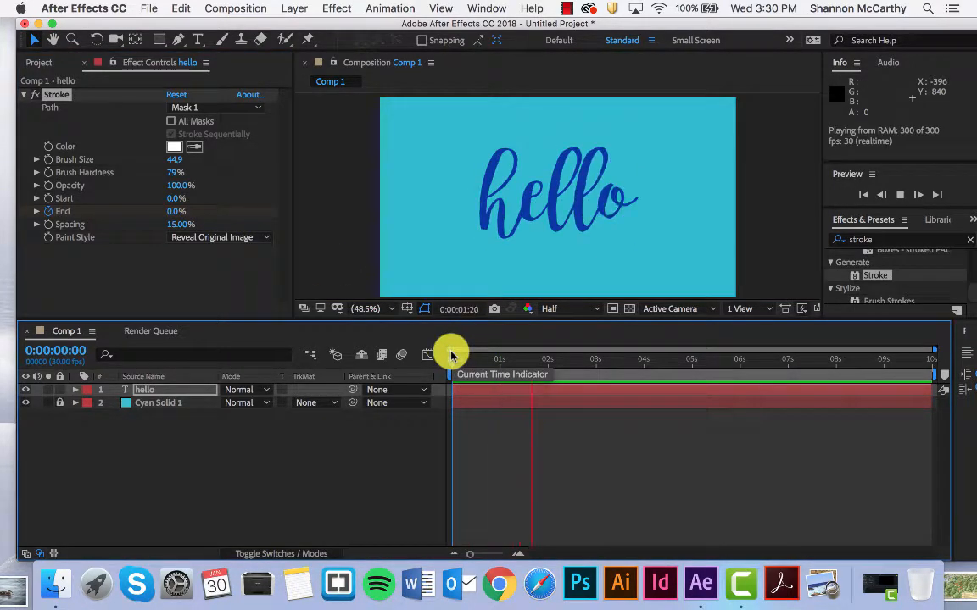
key(space)
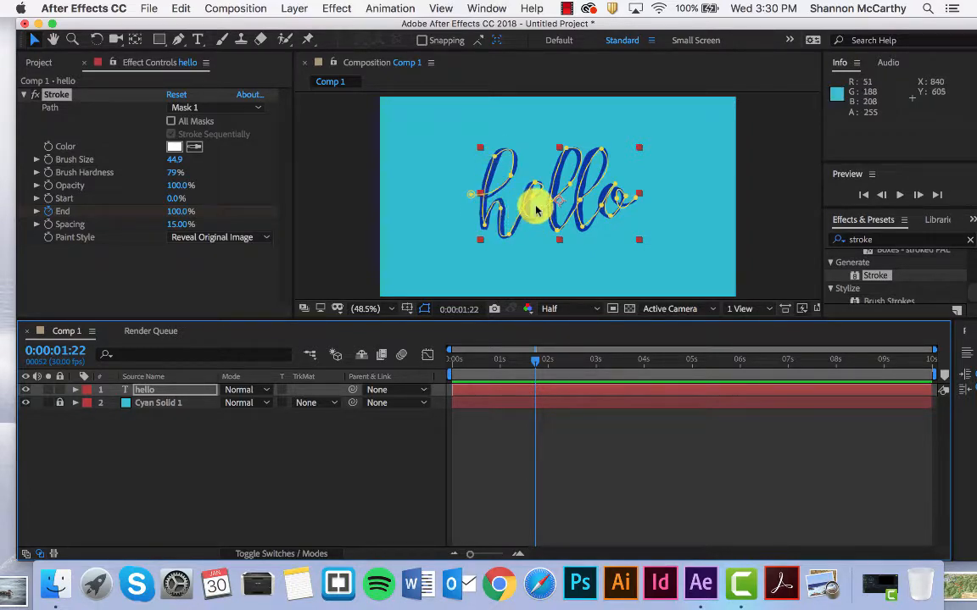
Scrub through the handwriting reveal between 0:00:00:11 and 0:00:01:09 to check which parts of the letters the stroke uncovers.
mouse_move(534, 366)
mouse_down()
mouse_move(436, 376)
mouse_move(468, 375)
mouse_up()
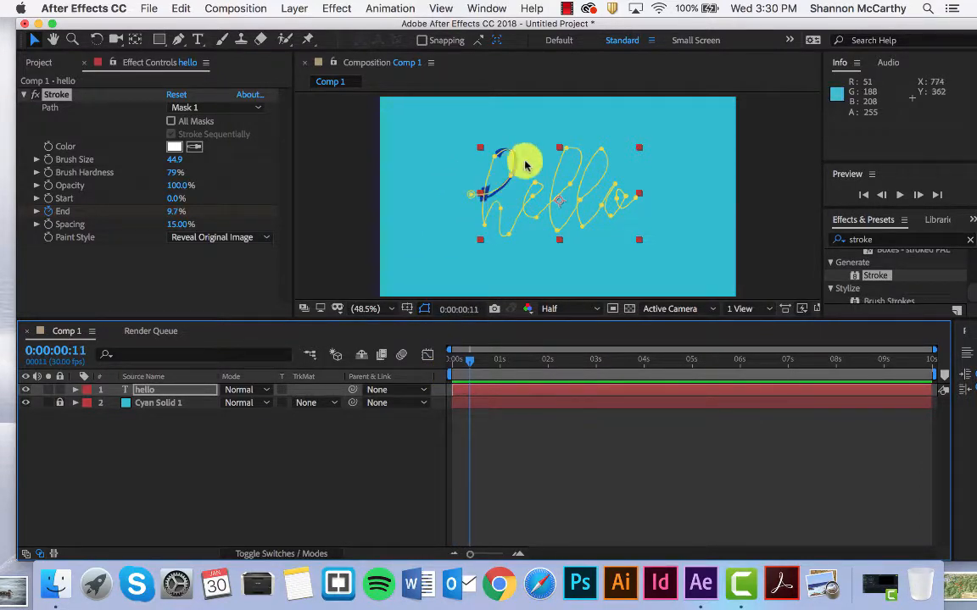
drag(469, 364, 487, 364)
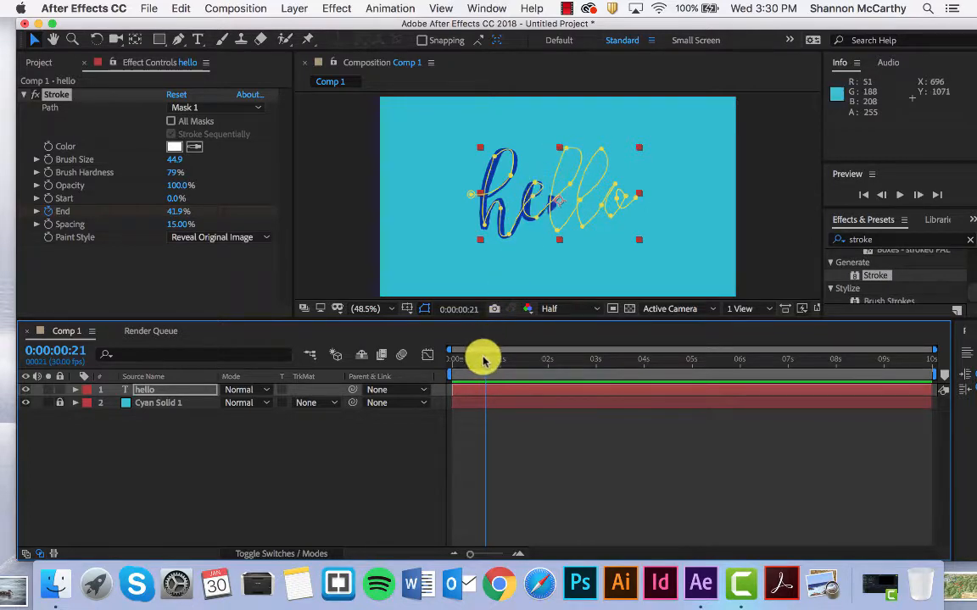
mouse_move(486, 361)
mouse_down()
mouse_move(505, 365)
mouse_move(519, 351)
mouse_move(493, 355)
mouse_move(514, 363)
mouse_up()
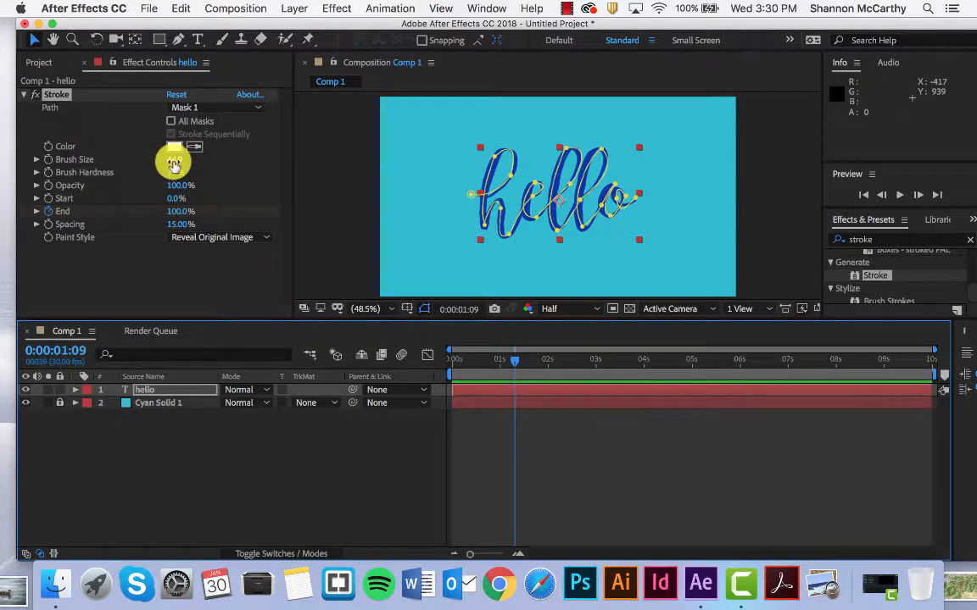
Reduce the Stroke effect's Brush Size to 37.8 on the "hello" layer, judging it on the partly written "h" at 0:00:00:12.
mouse_move(176, 160)
mouse_down()
mouse_move(203, 157)
mouse_move(170, 148)
mouse_up()
click(512, 362)
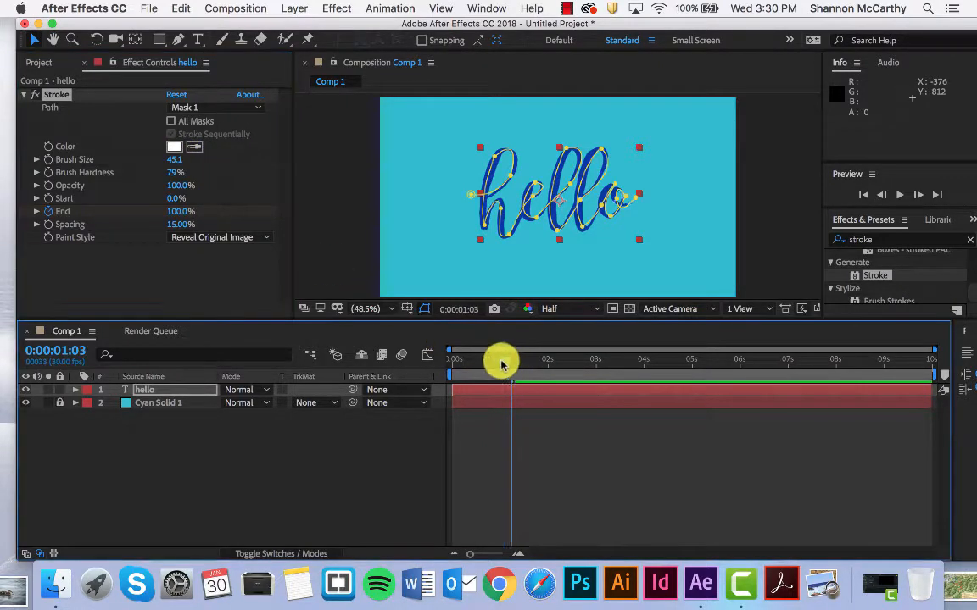
mouse_move(502, 362)
mouse_down()
mouse_move(458, 360)
mouse_move(473, 367)
mouse_up()
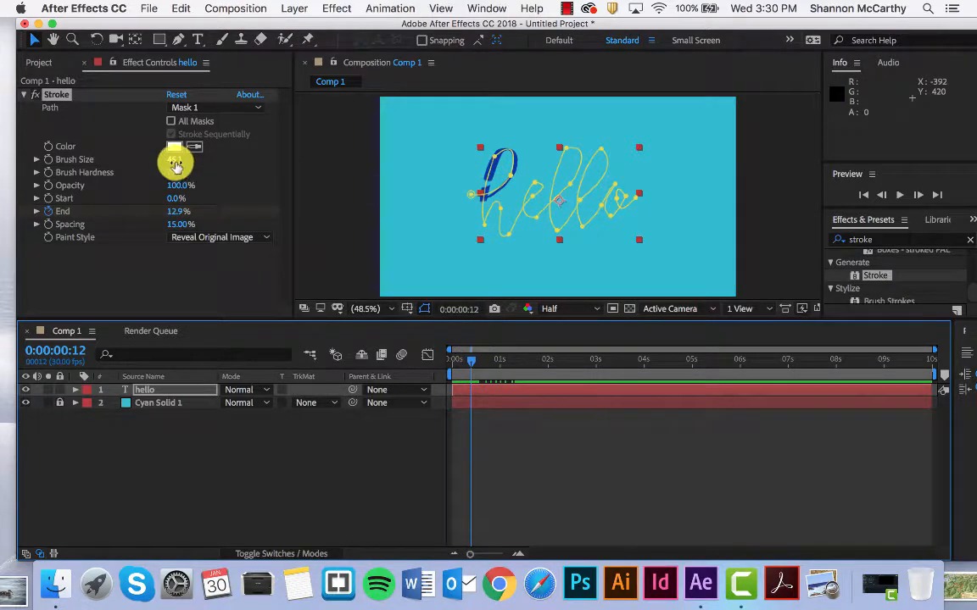
drag(175, 162, 136, 170)
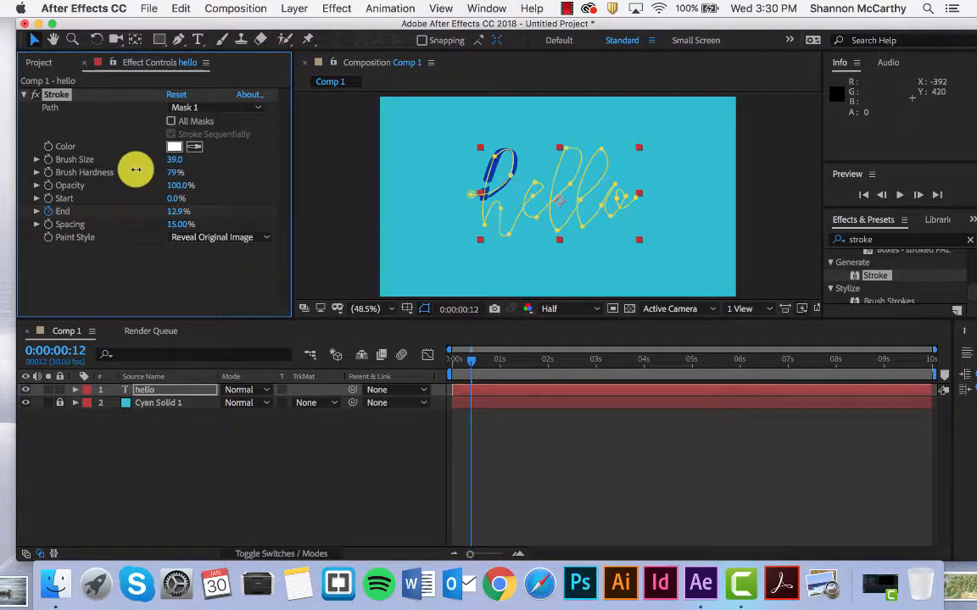
Preview the reveal with the smaller brush from 0:00:00:00, stopping after the whole word has been written.
drag(472, 361, 396, 338)
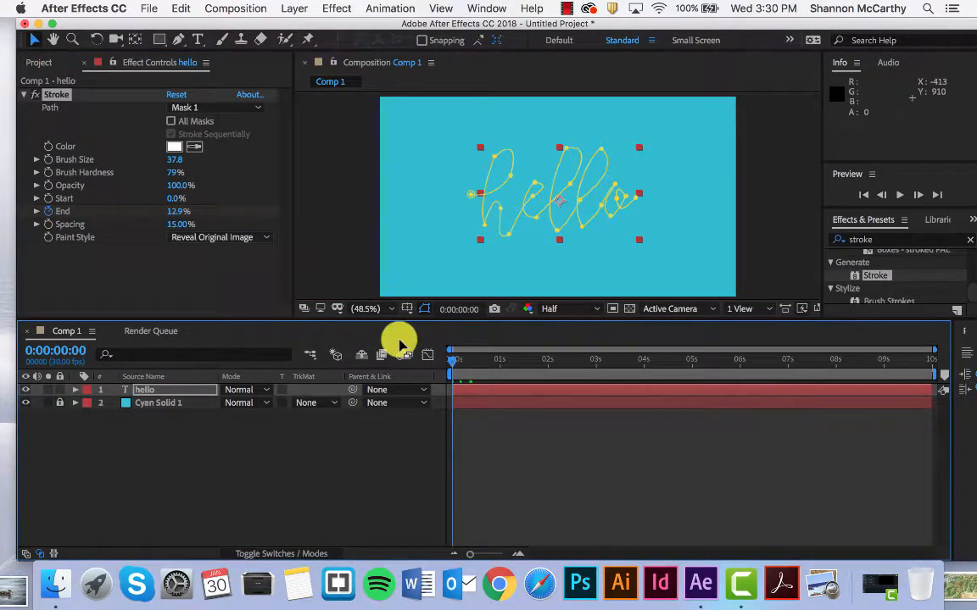
key(space)
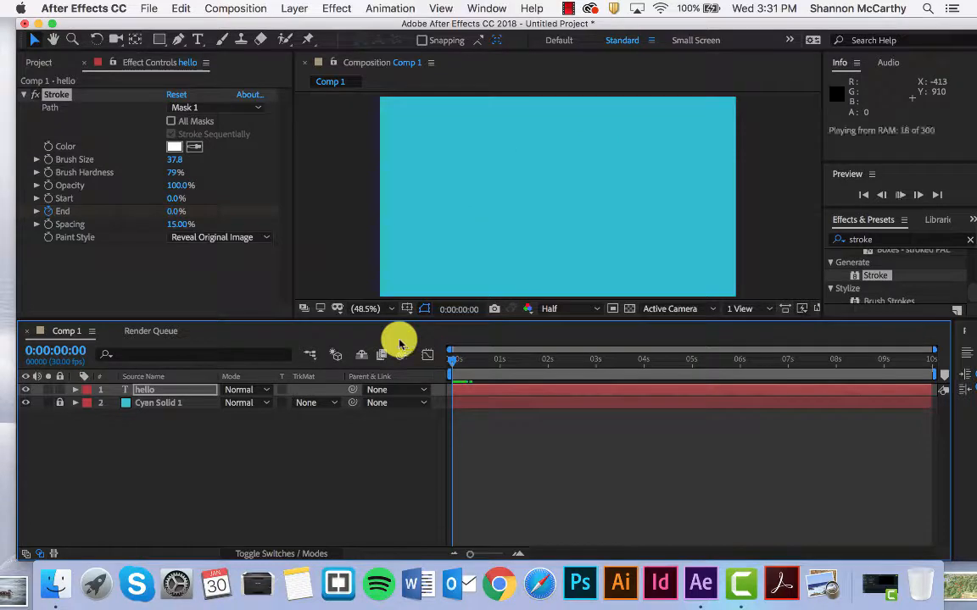
key(space)
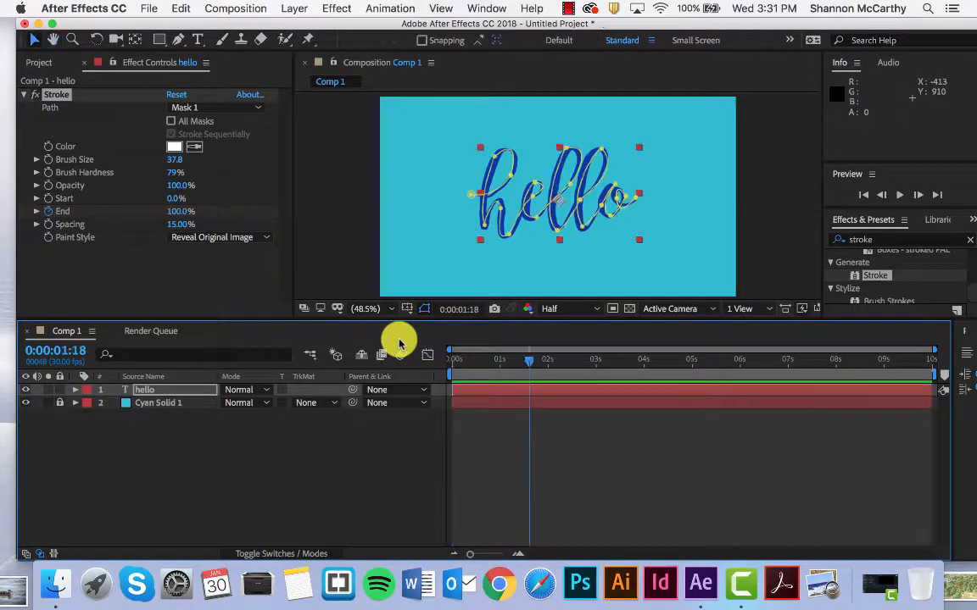